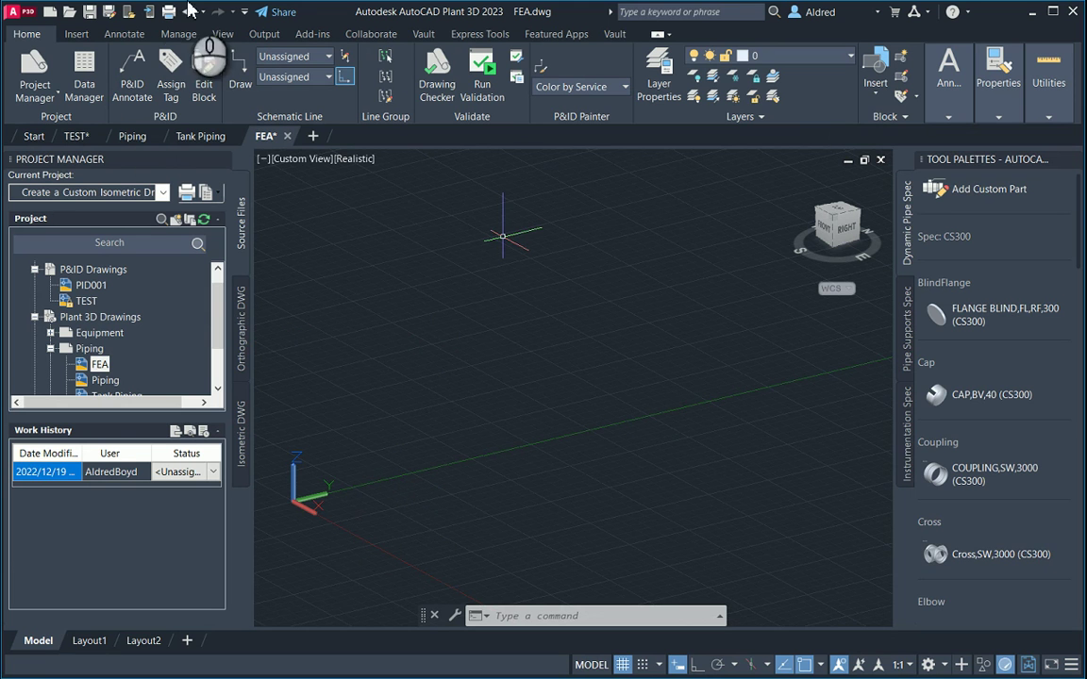
Step: Switch to the 3D Piping workspace and set the pipe size to 10"
left_click(928, 664)
left_click(963, 404)
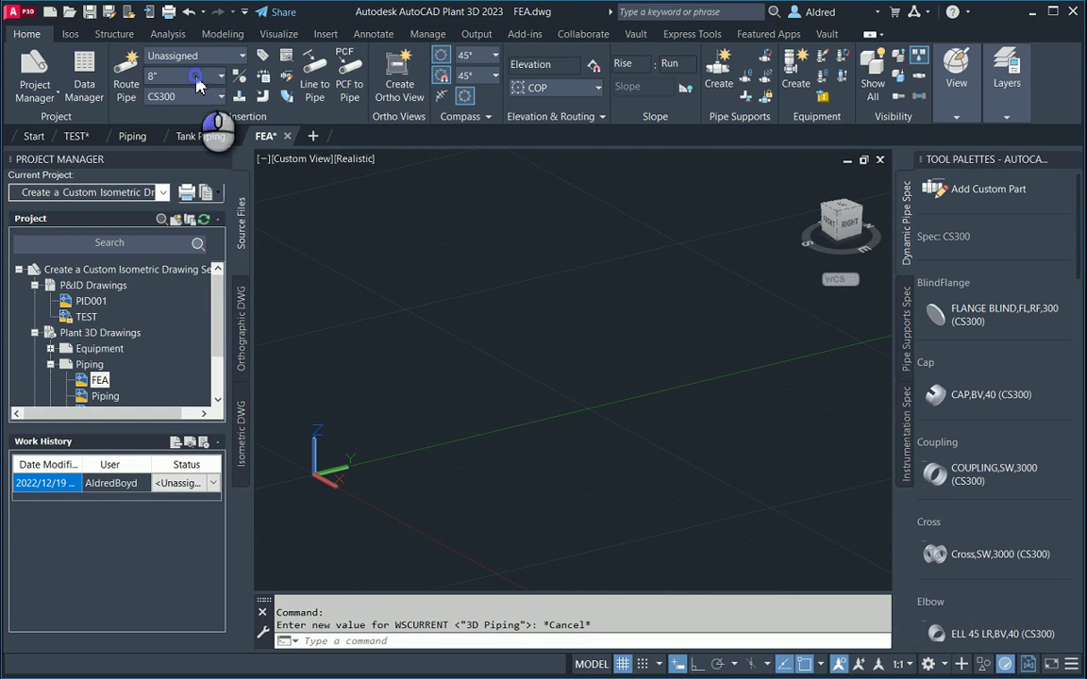
left_click(221, 76)
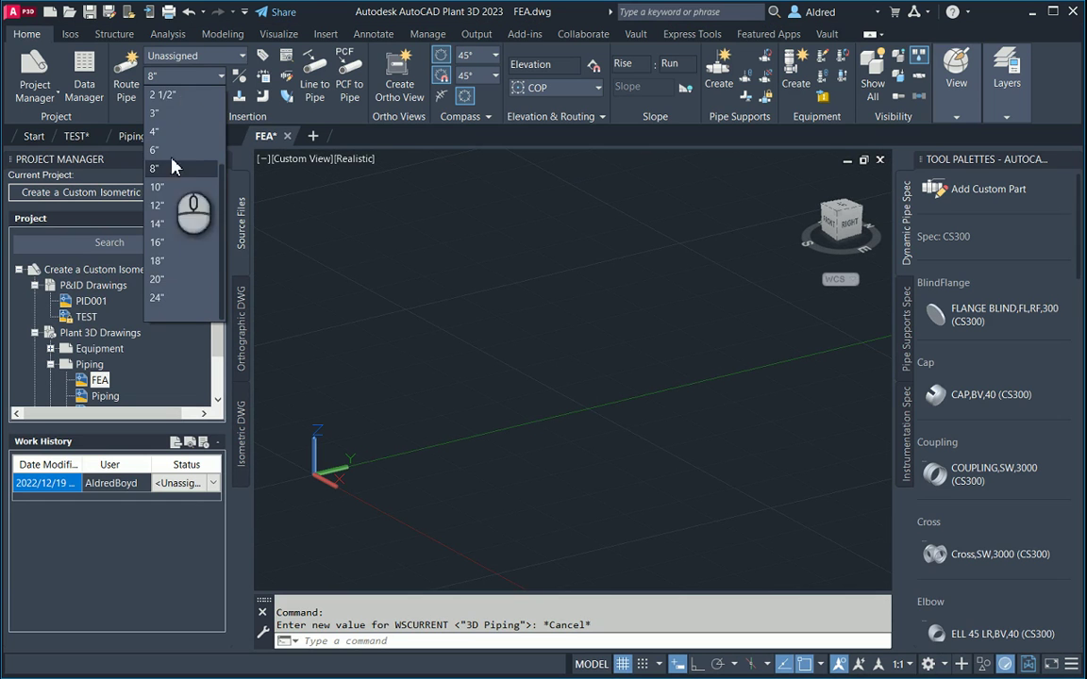
left_click(157, 187)
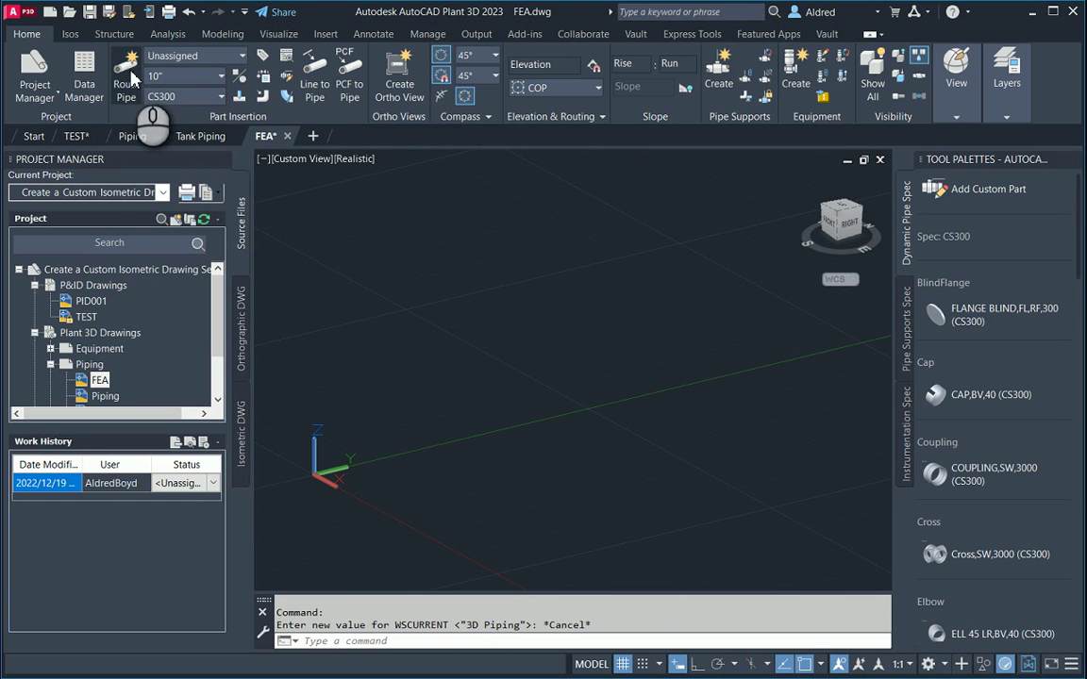
Step: Route a straight 10" pipe from start point 0,0,0 to a picked end point
left_click(127, 73)
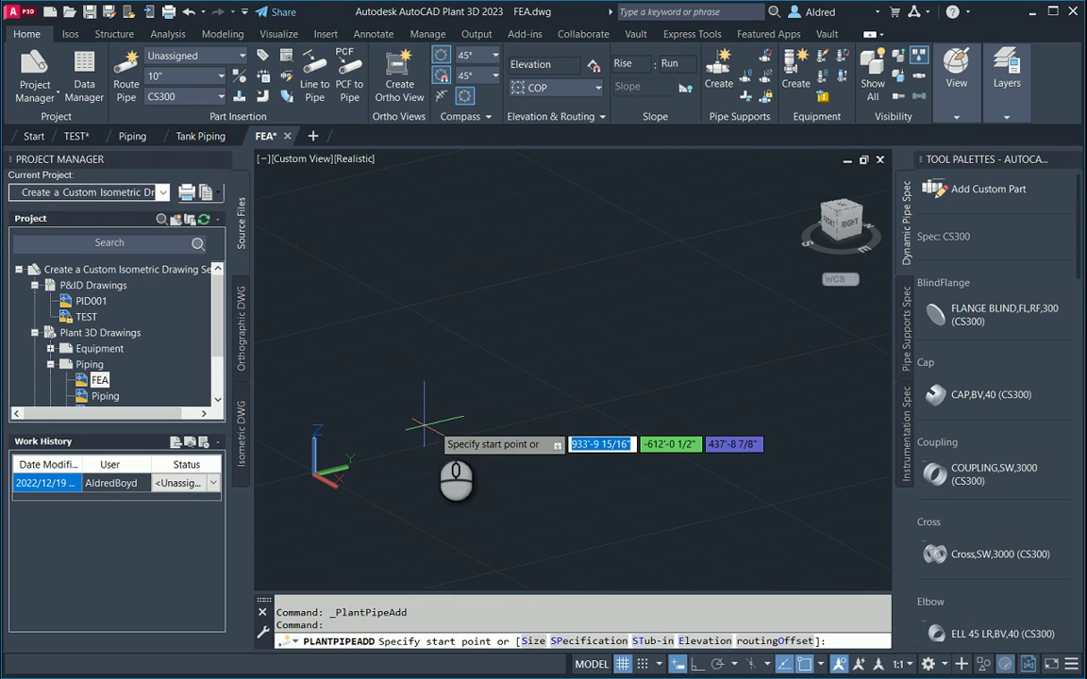
type("0,0")
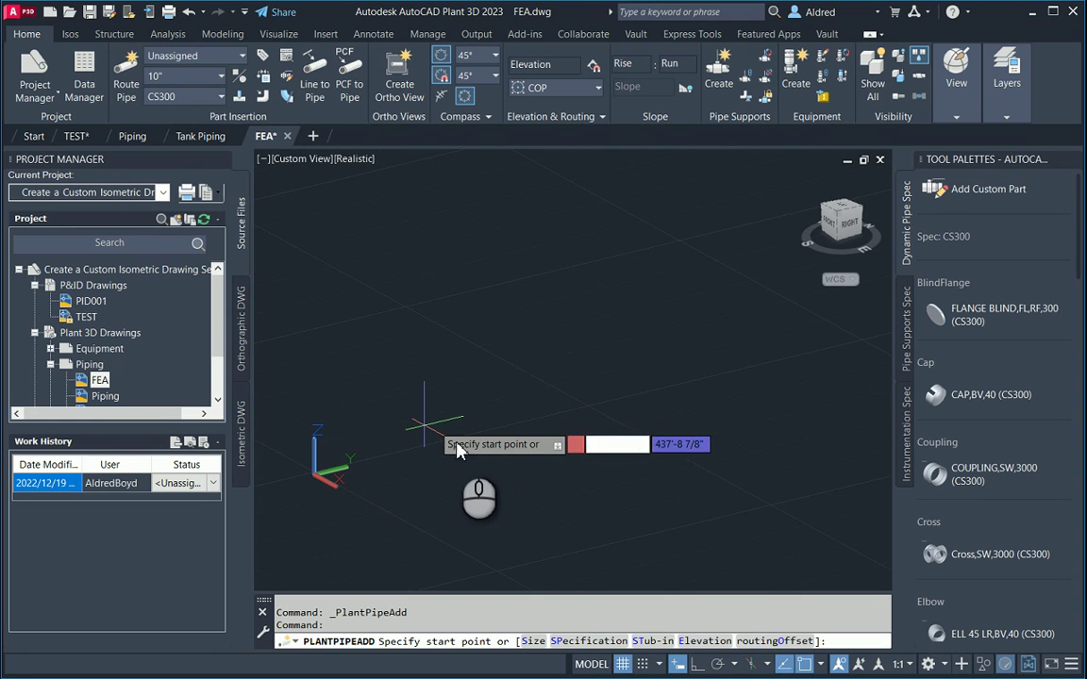
key("Return")
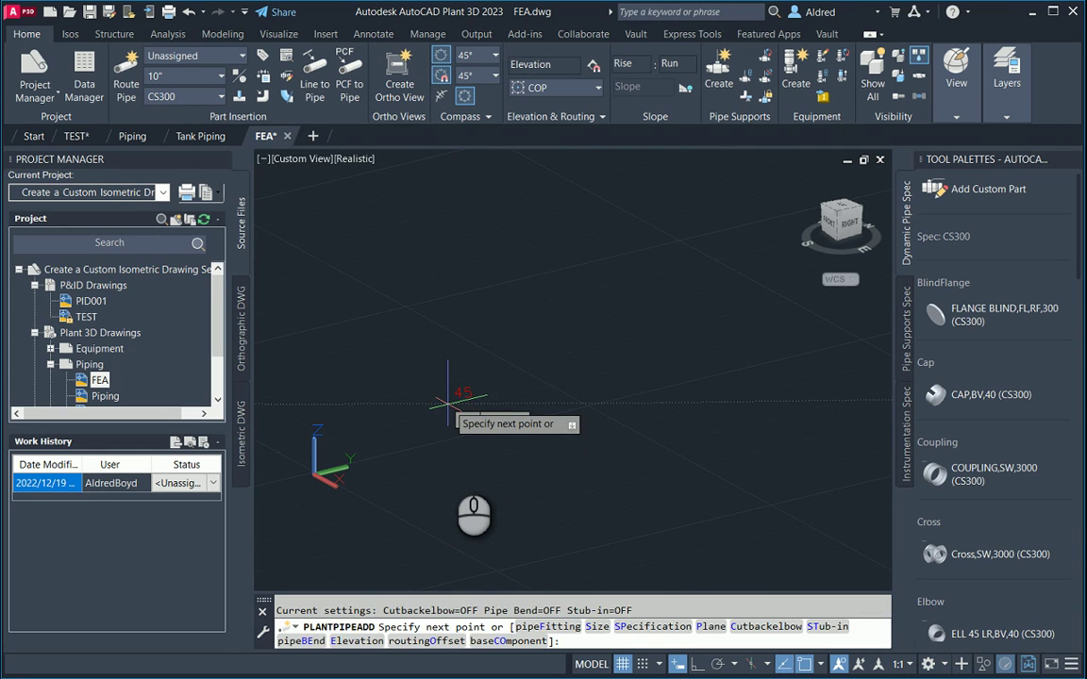
key("Escape")
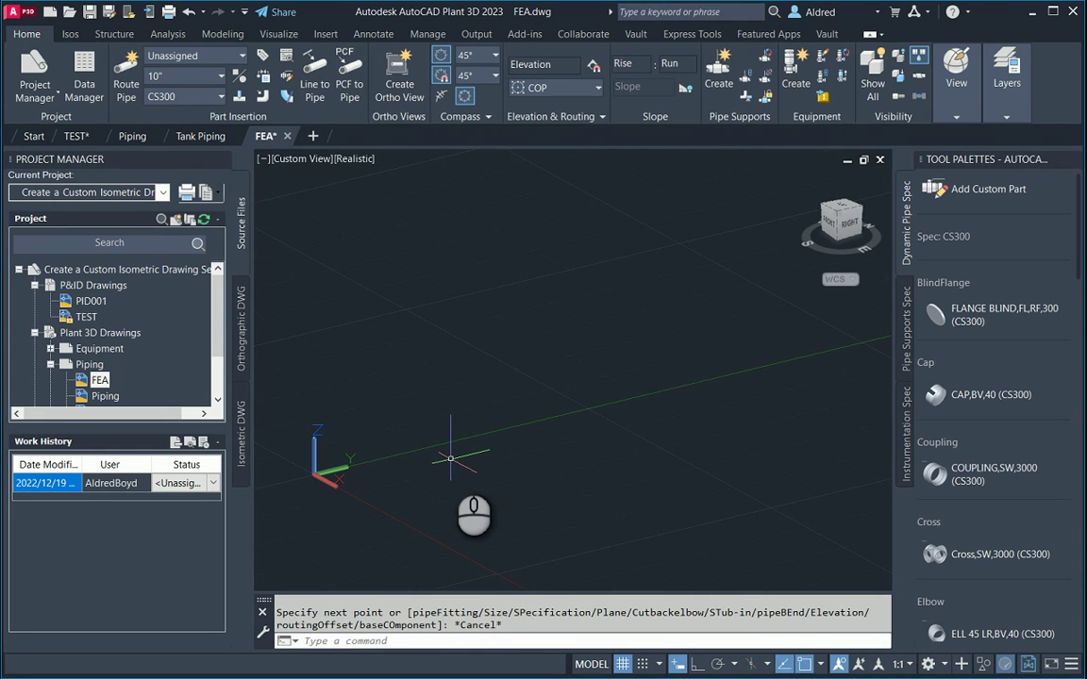
key("Return")
key("Tab")
type("0")
key("Tab")
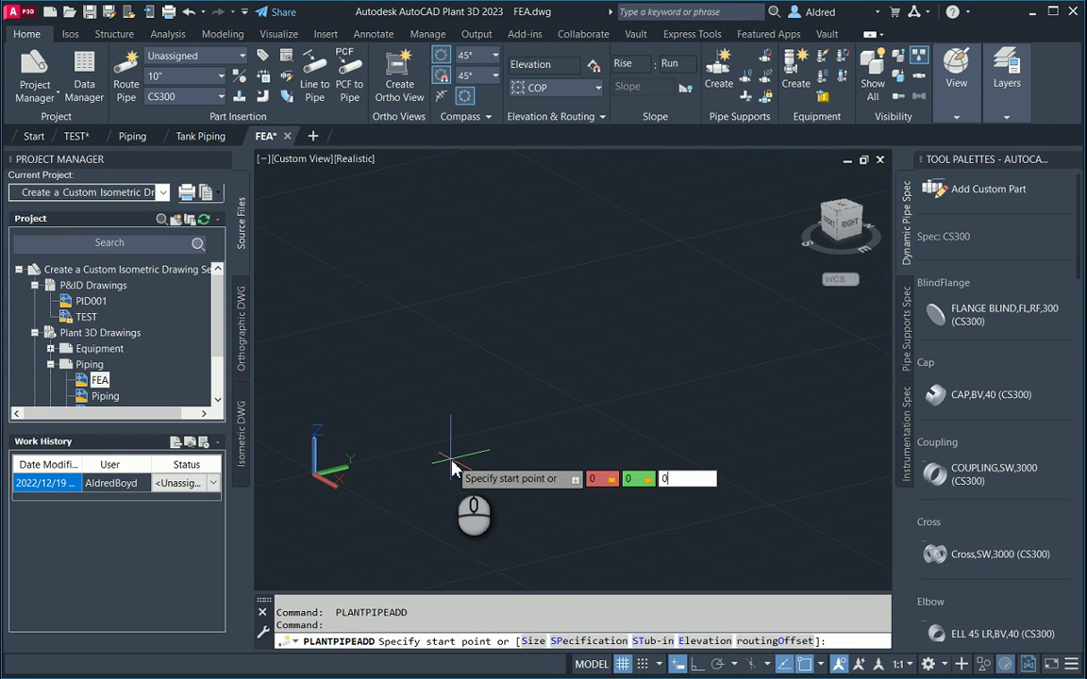
type("0")
key("Return")
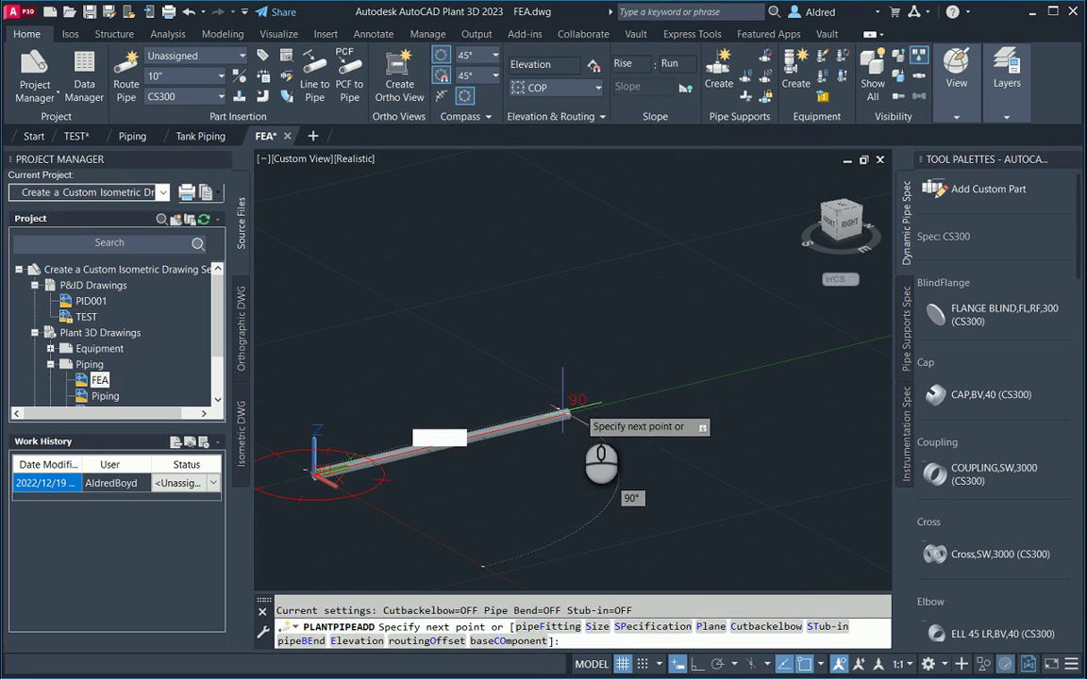
left_click(578, 407)
key("Escape")
key("Escape")
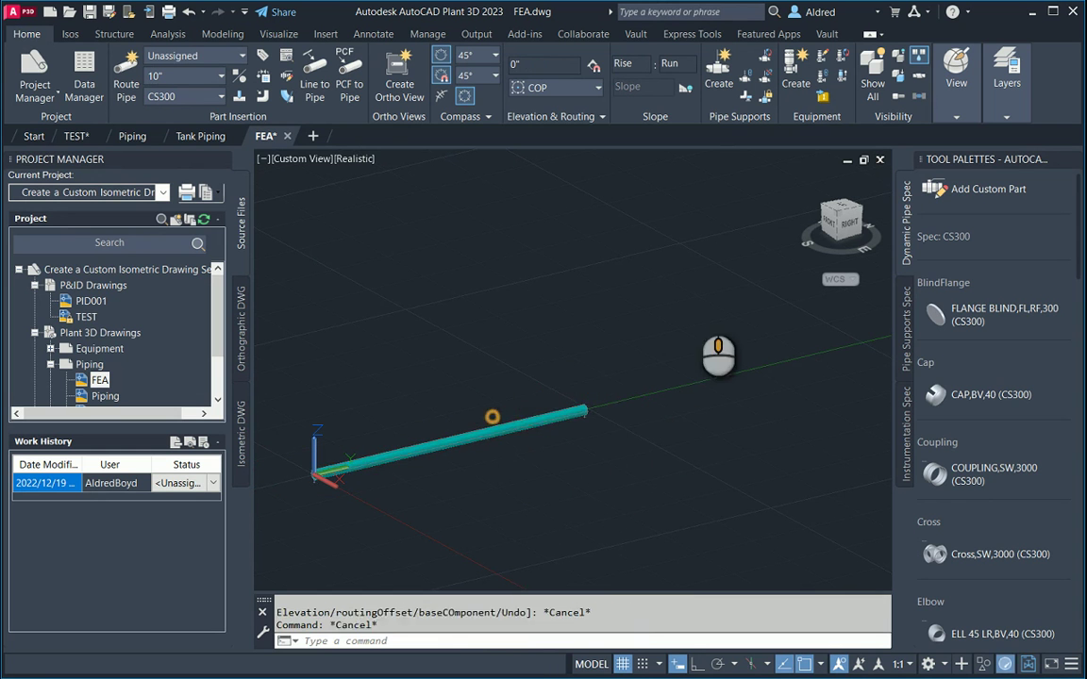
Step: Pick the Beam Clamp Hanger from the Hangers category of the pipe support catalogue
middle_click_drag(492, 416, 627, 276)
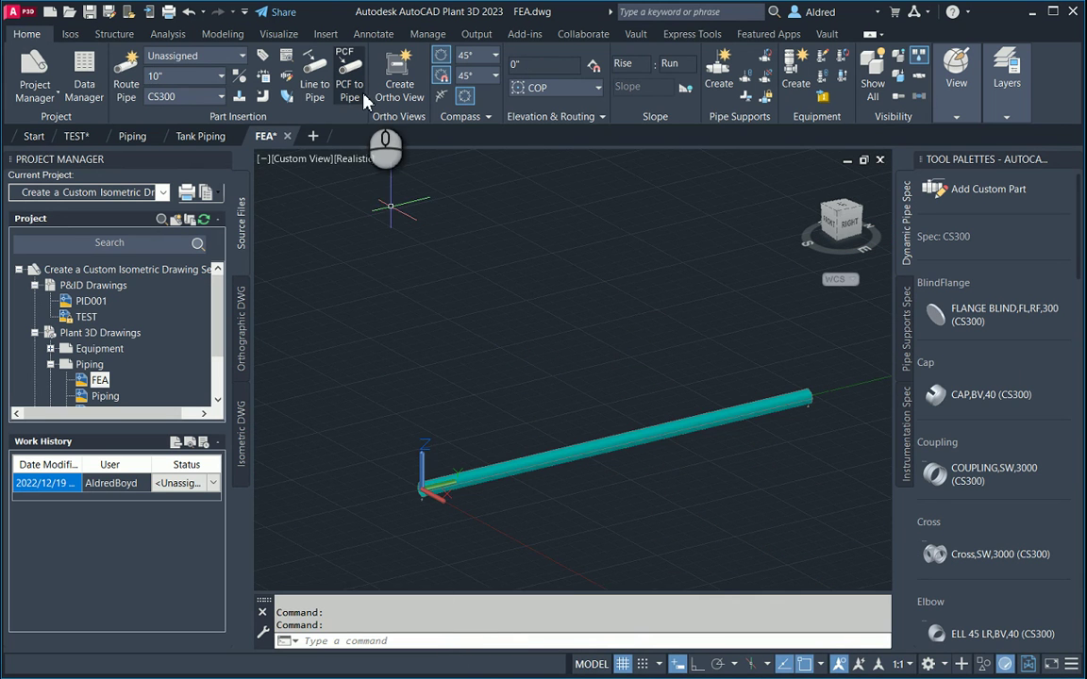
left_click(722, 80)
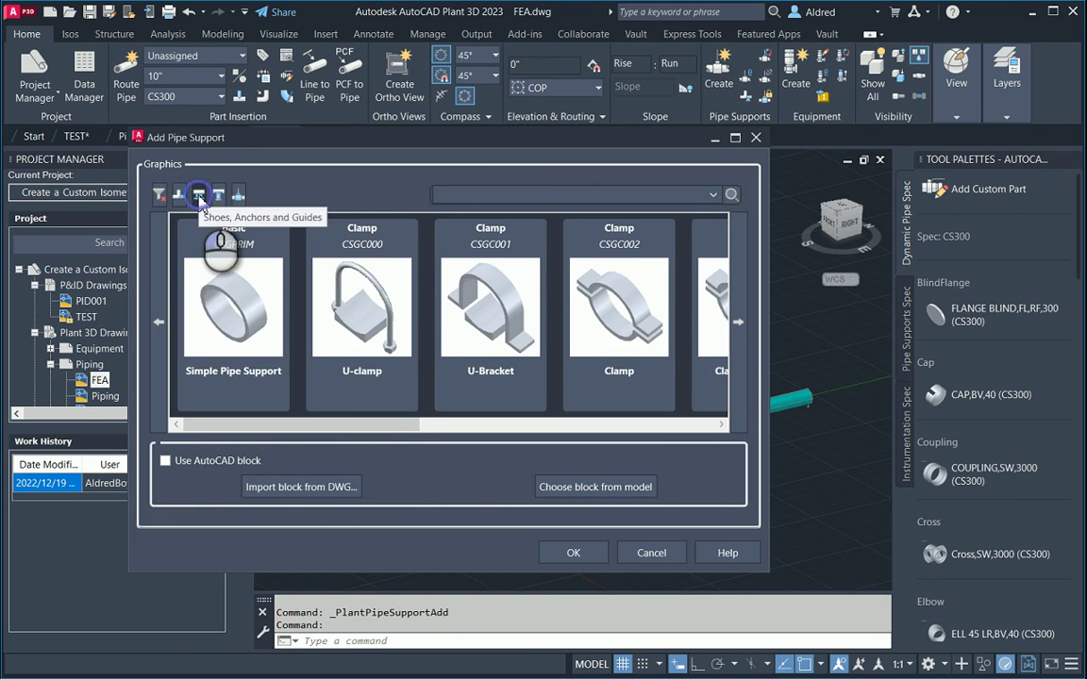
left_click(199, 197)
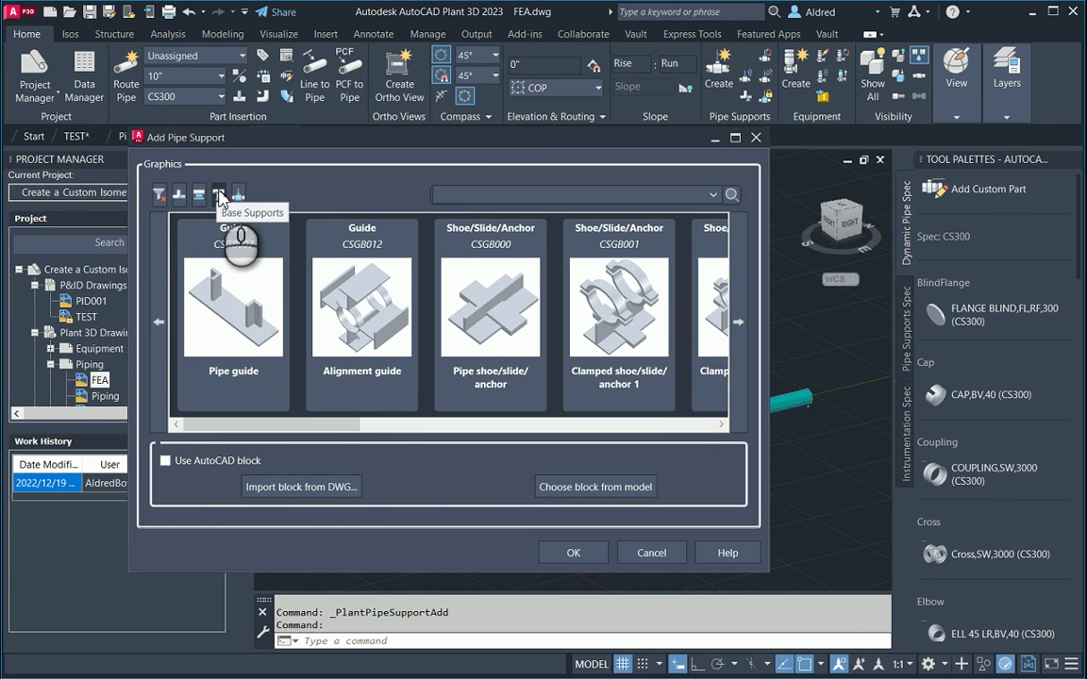
left_click(219, 195)
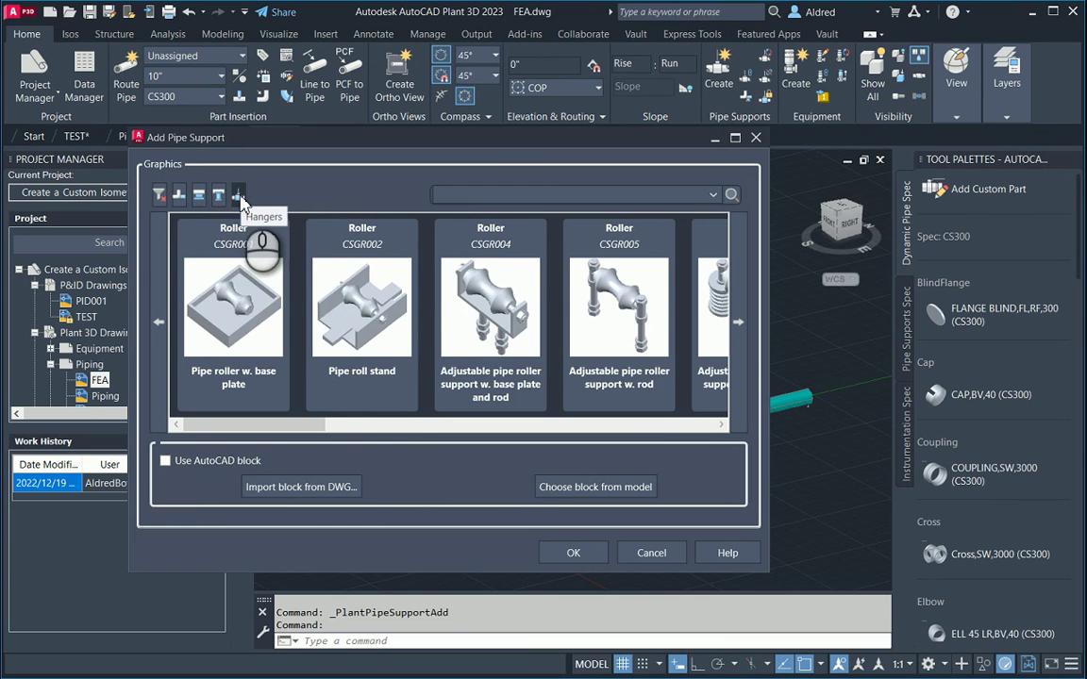
left_click(239, 196)
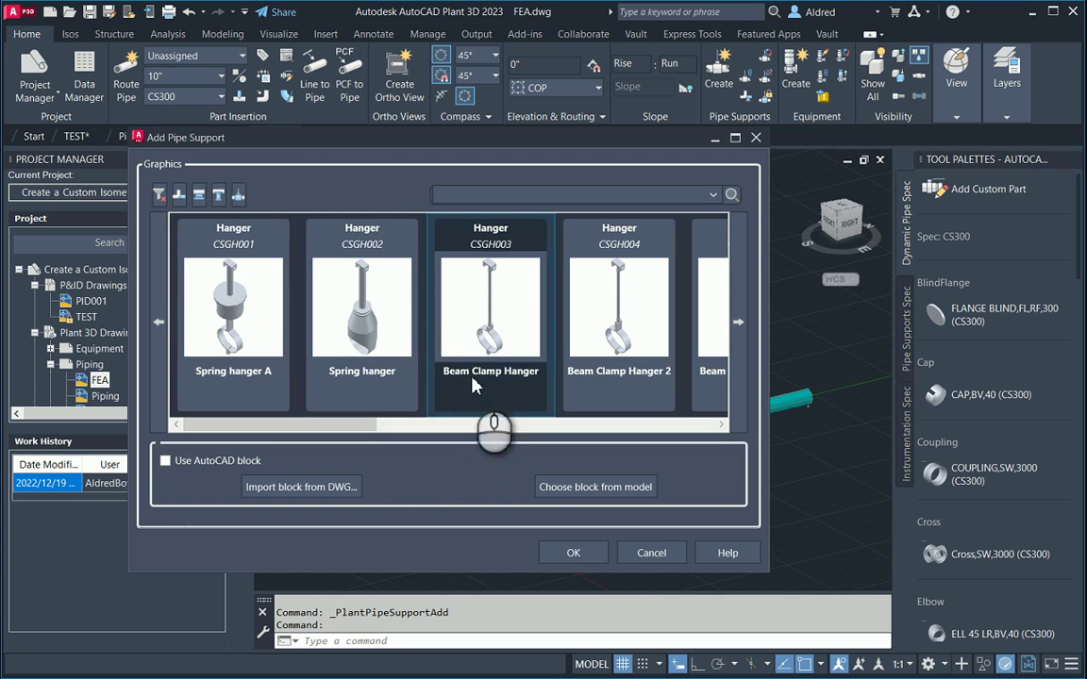
left_click(489, 313)
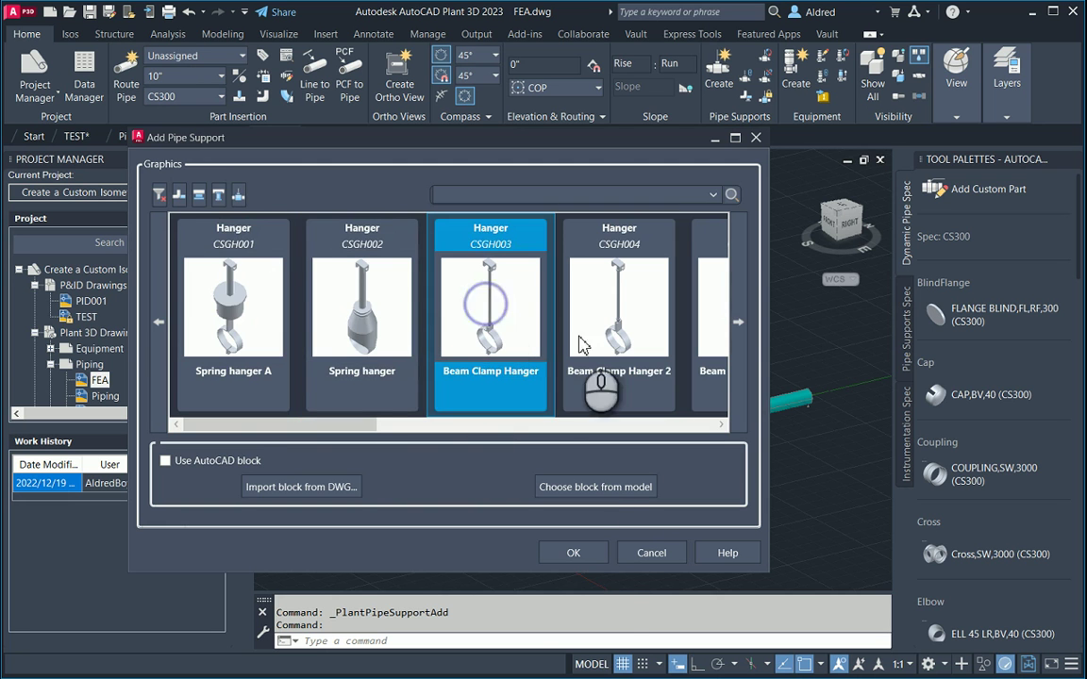
Step: Place two beam clamp hangers on the pipe, one near each end
left_click(576, 555)
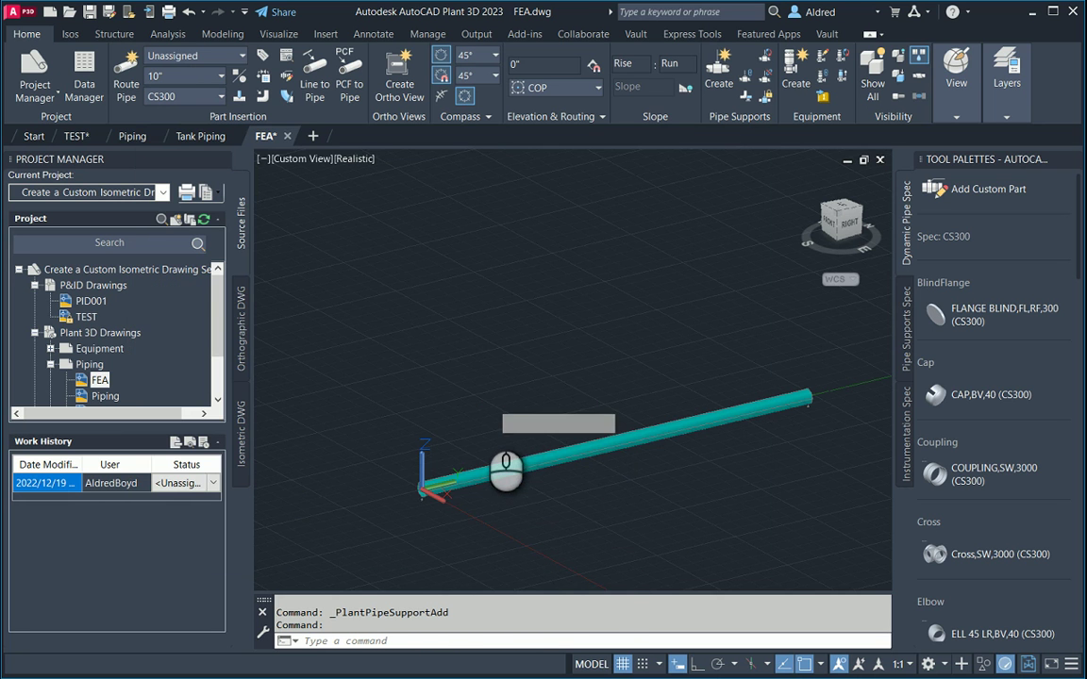
left_click(497, 462)
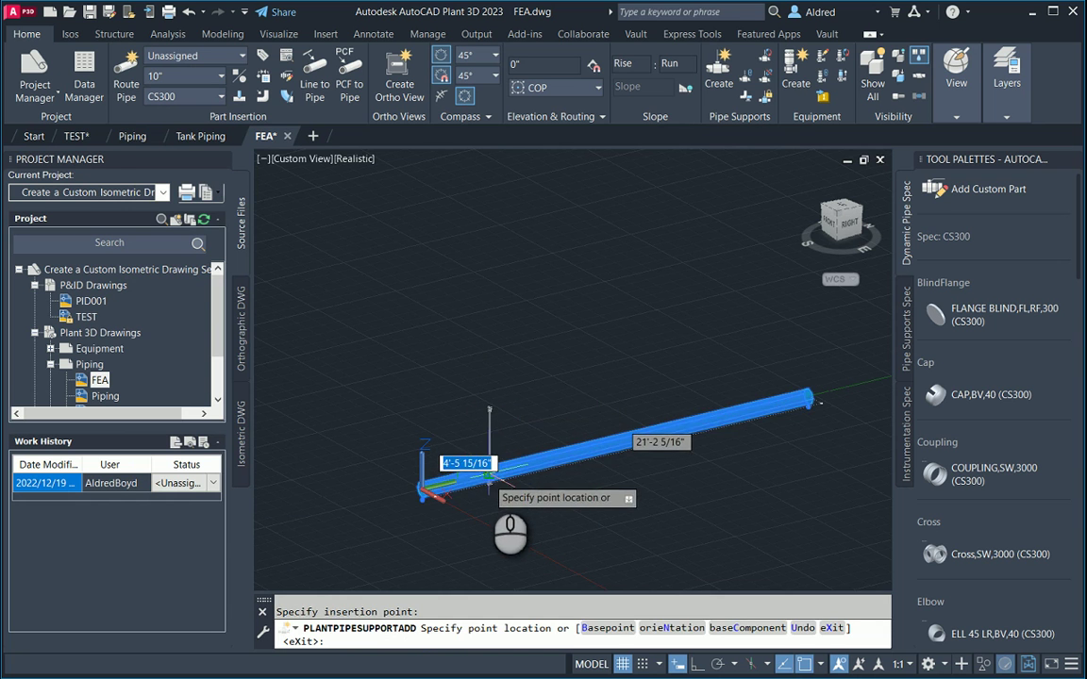
left_click(488, 475)
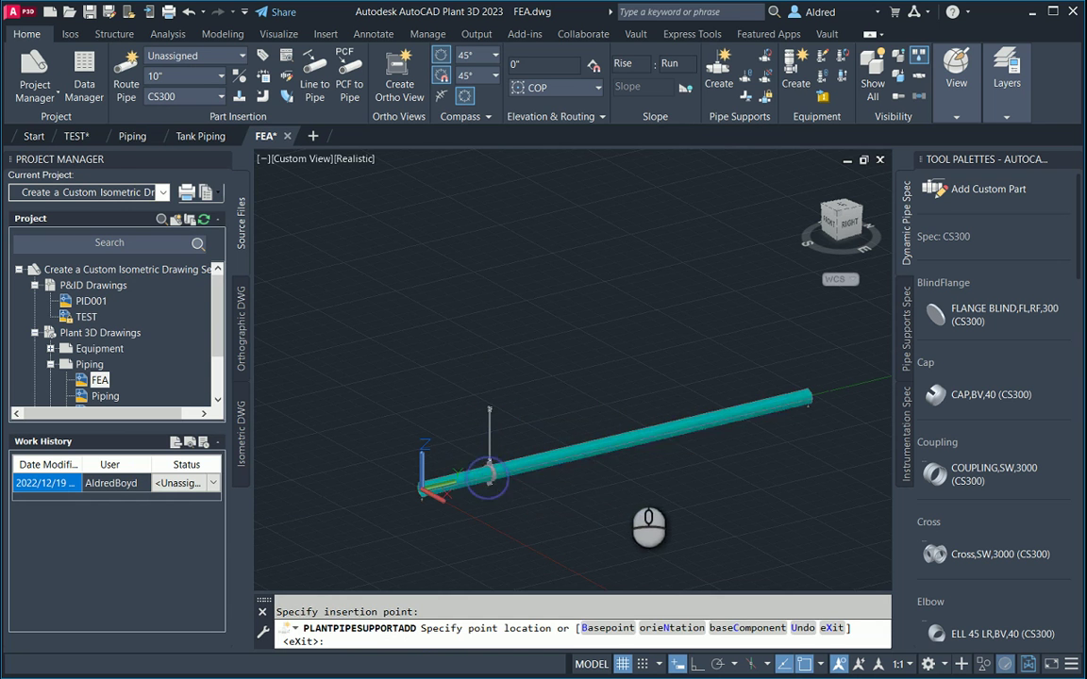
left_click(739, 413)
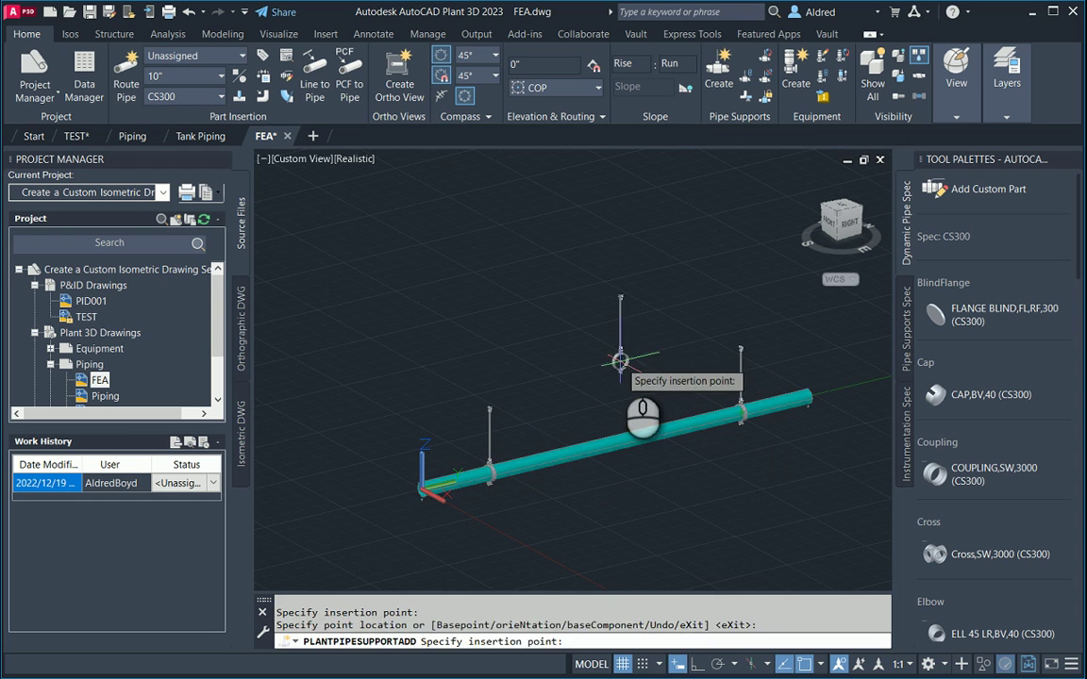
key("Escape")
Step: Save the FEA.dwg drawing and select the pipe
middle_click_drag(620, 358, 606, 338)
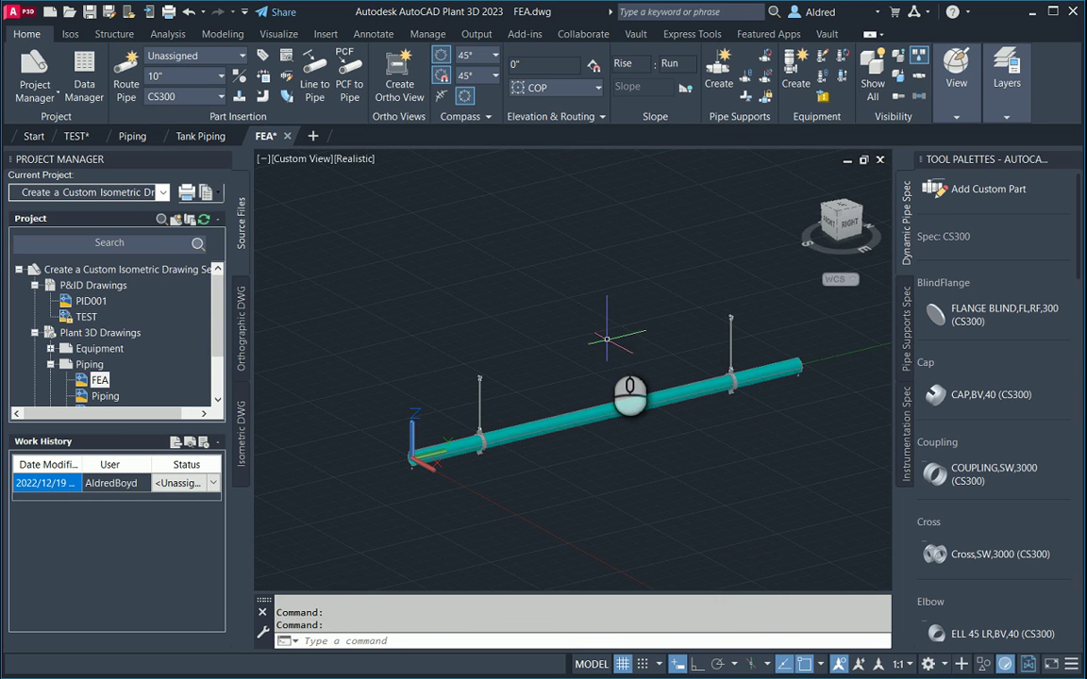
left_click(89, 12)
left_click(755, 390)
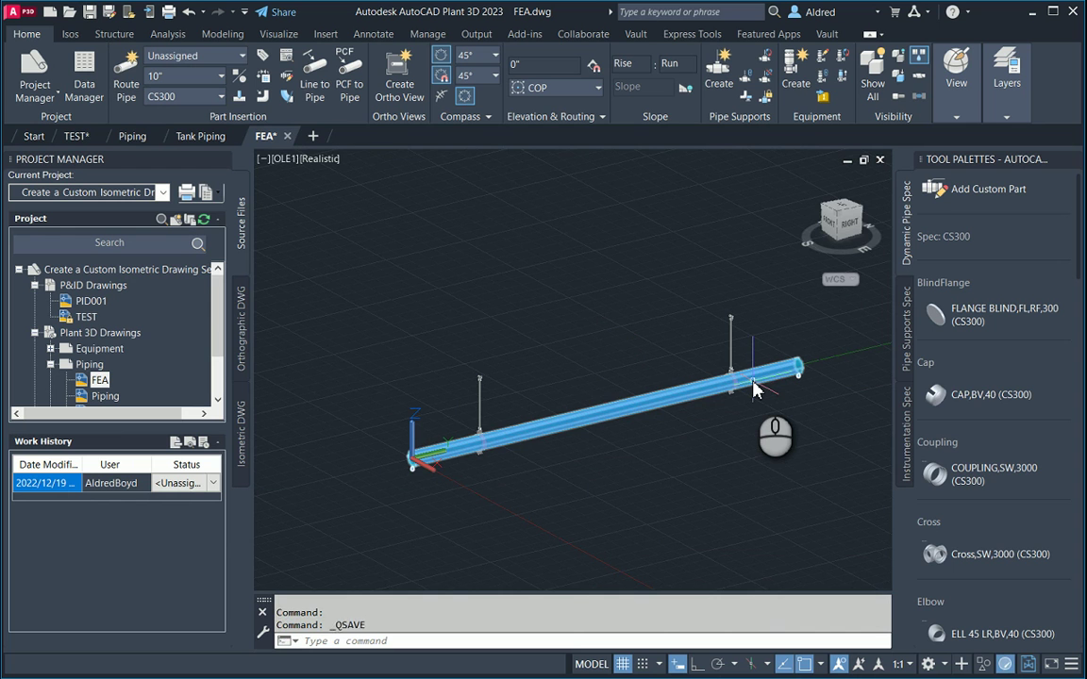
Step: Export the model to plain AutoCAD as FEA.dwg, replacing the existing file
mouse_move(754, 389)
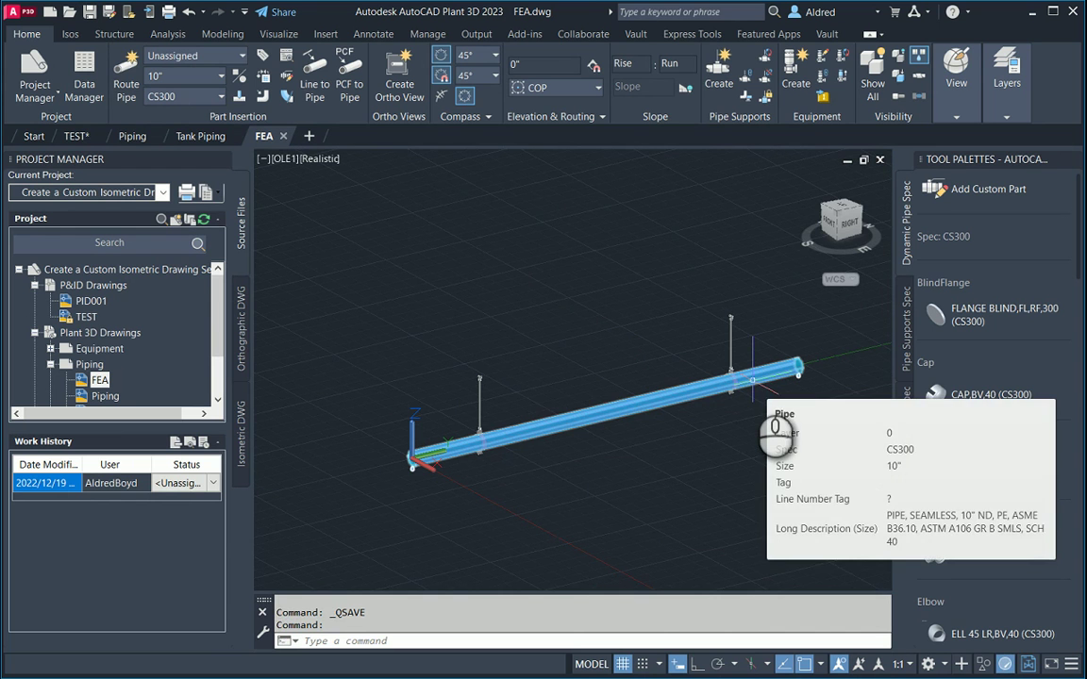
type("ex")
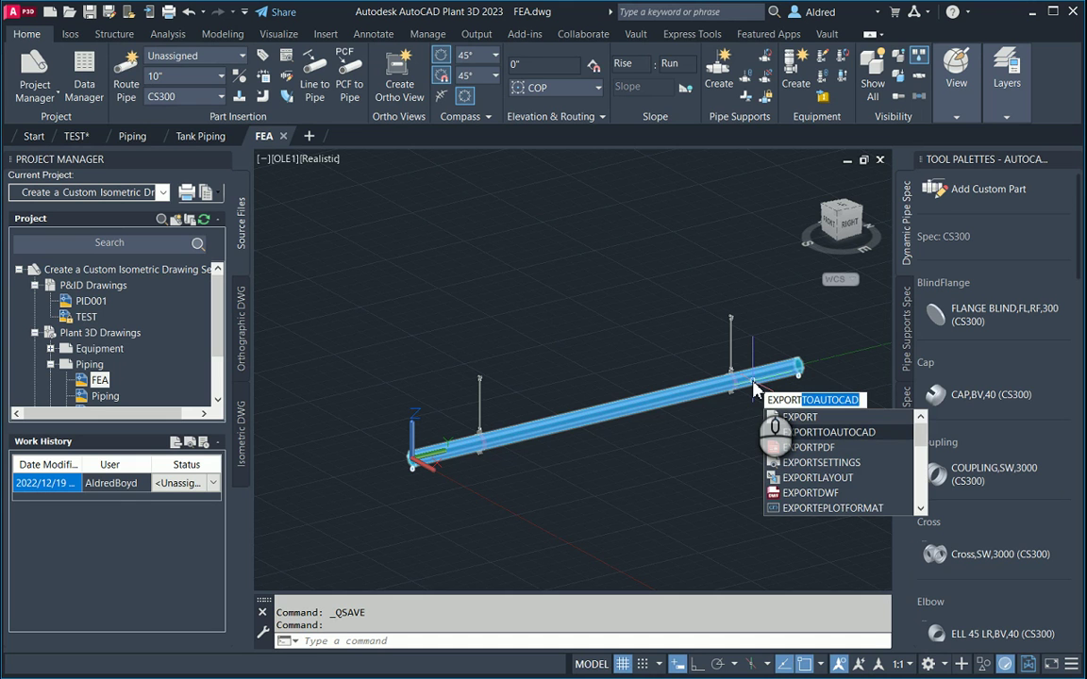
key("Return")
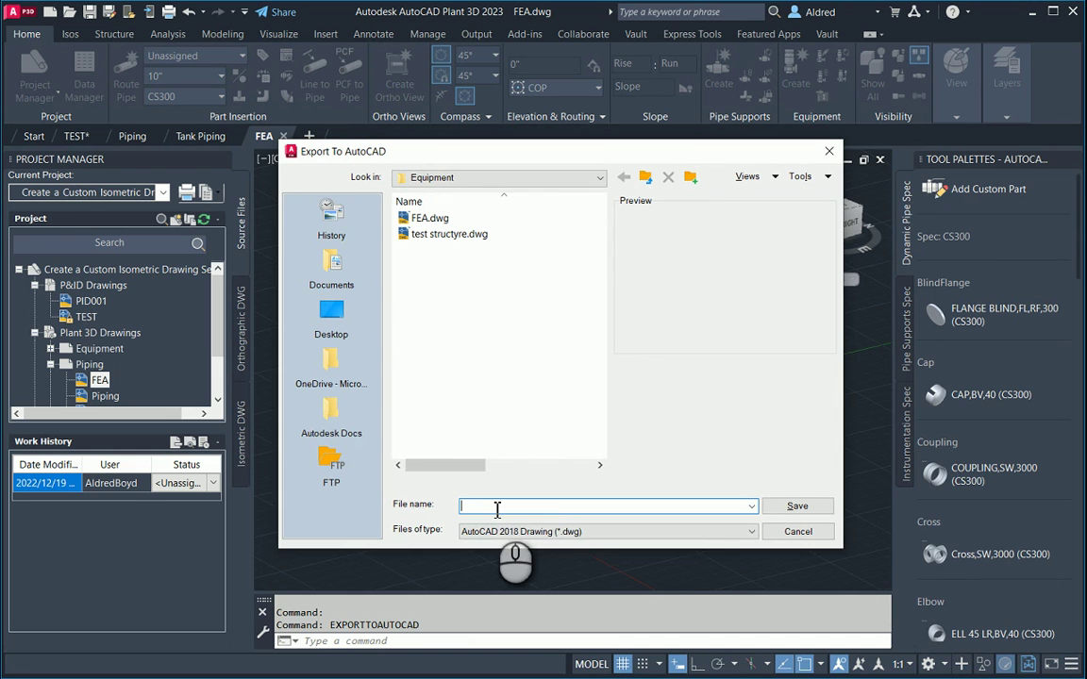
type("FEA.dwg")
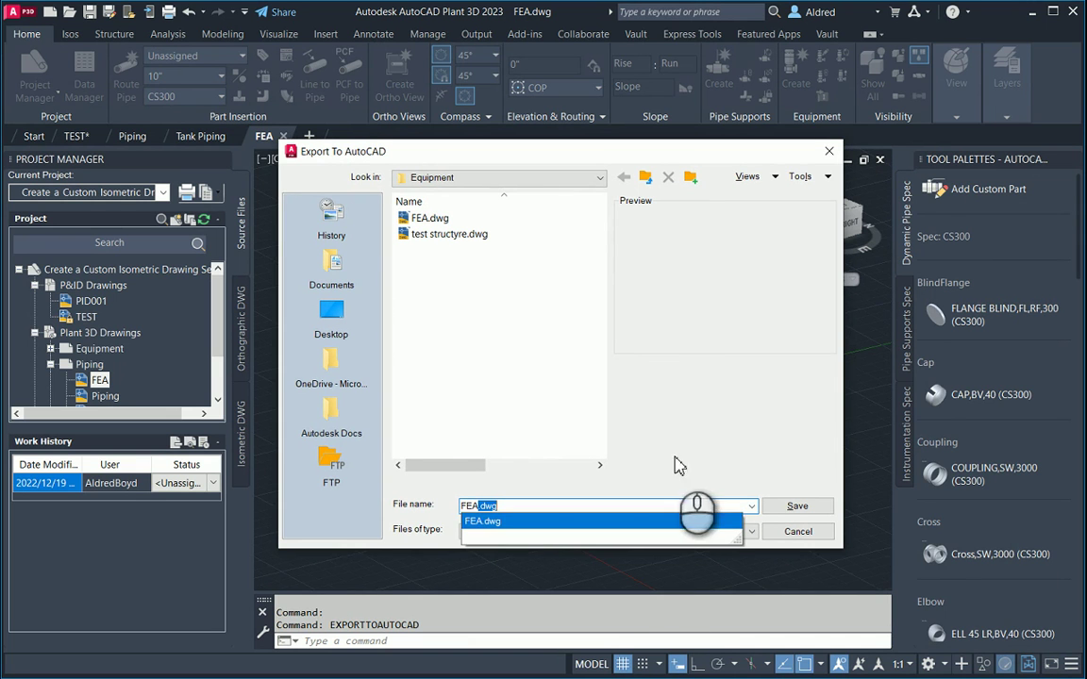
left_click(455, 320)
left_click(601, 179)
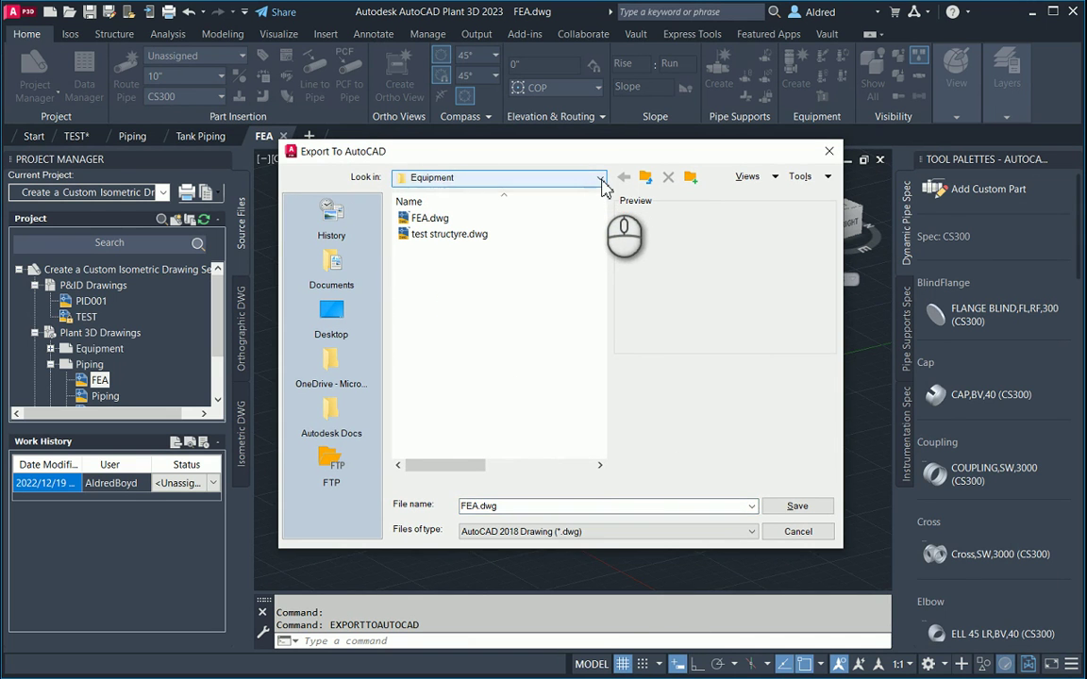
left_click(603, 186)
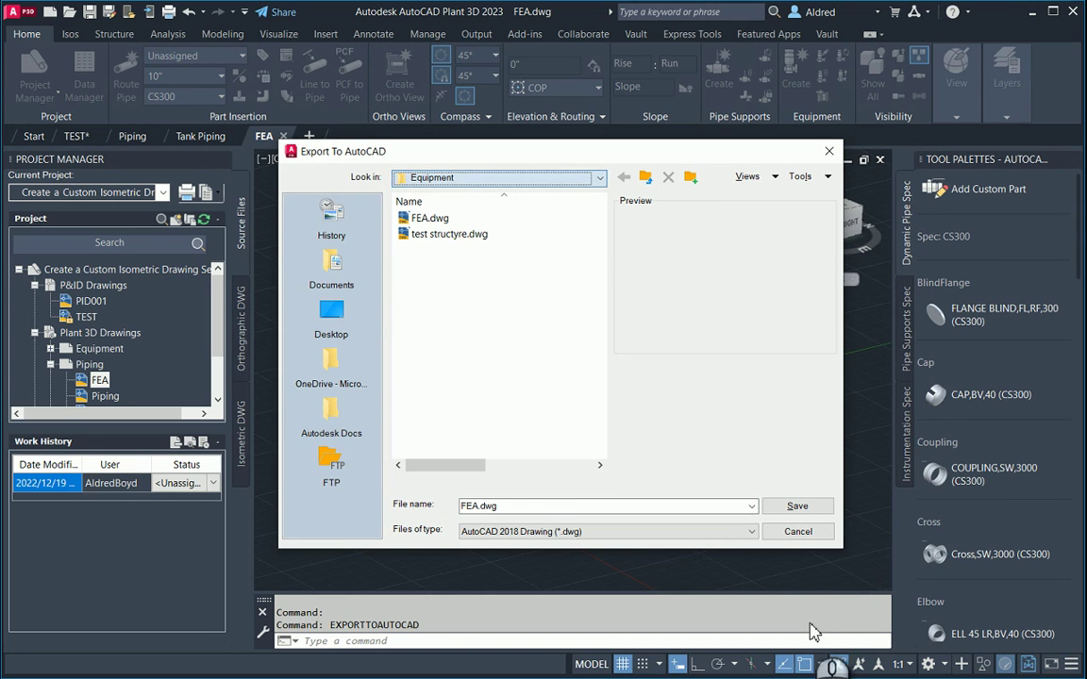
left_click(798, 506)
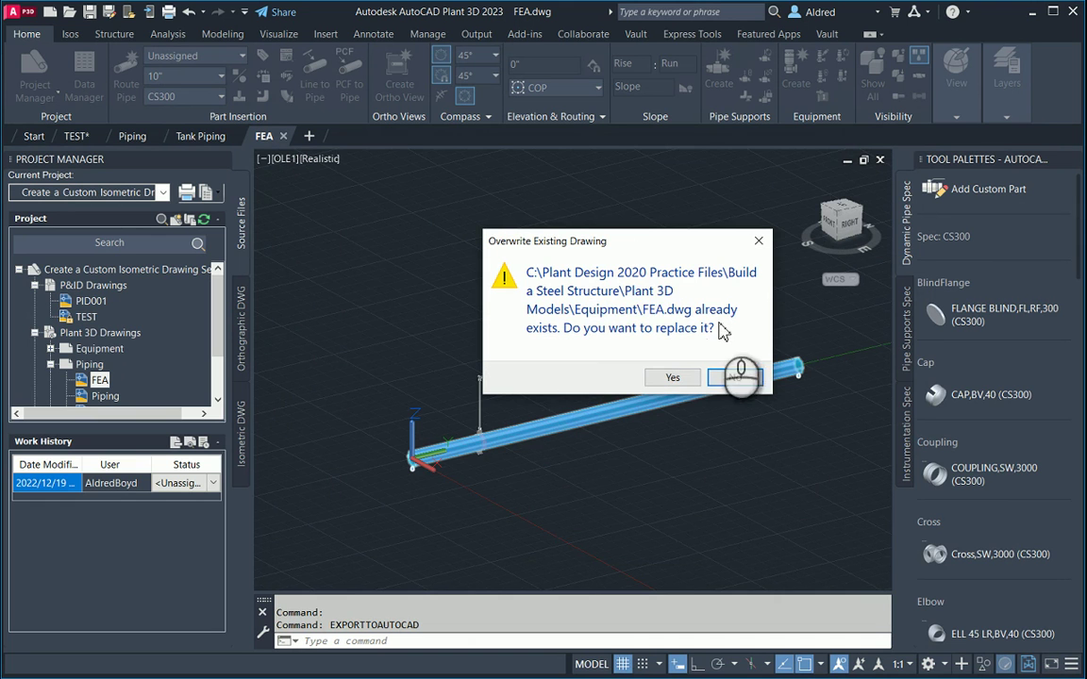
left_click(672, 378)
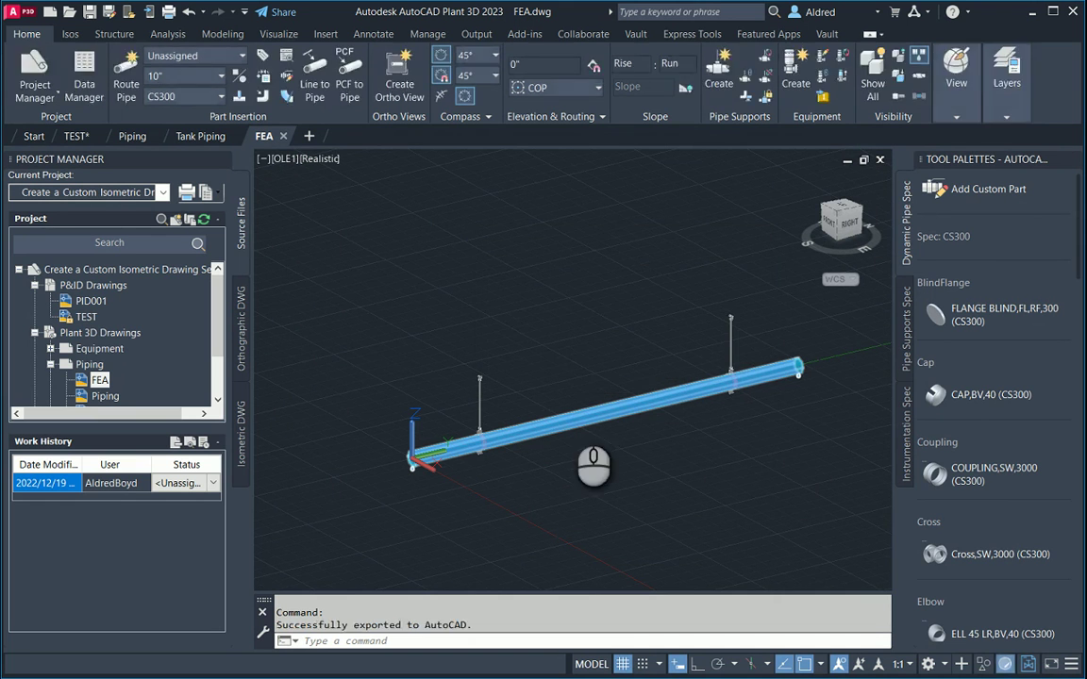
middle_click_drag(566, 426, 572, 433)
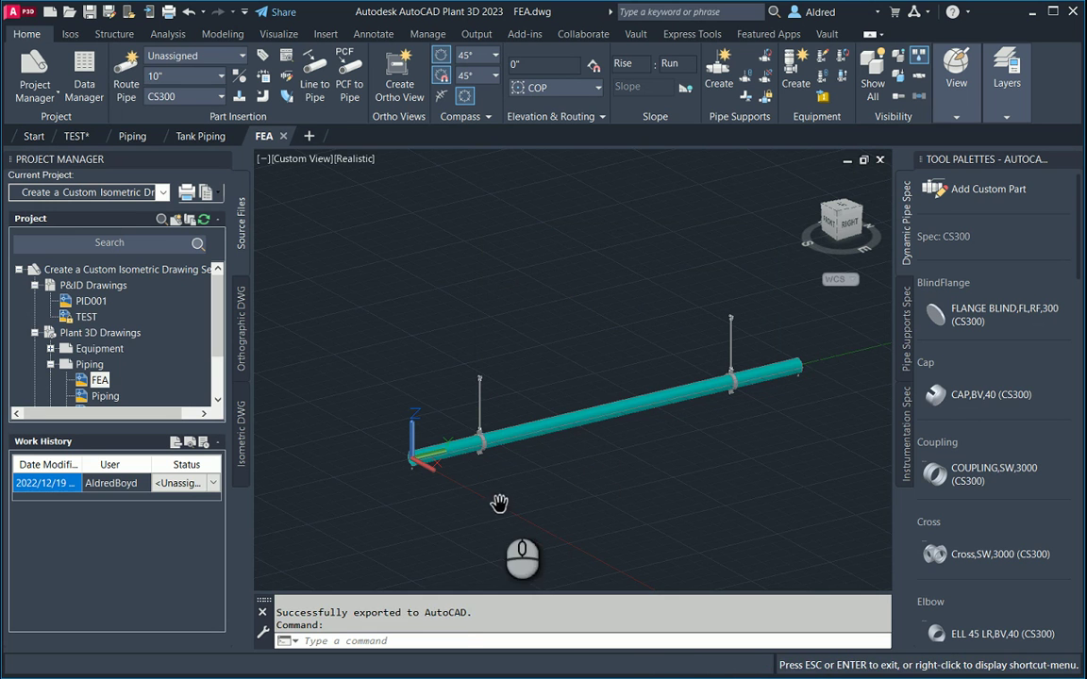
key("Escape")
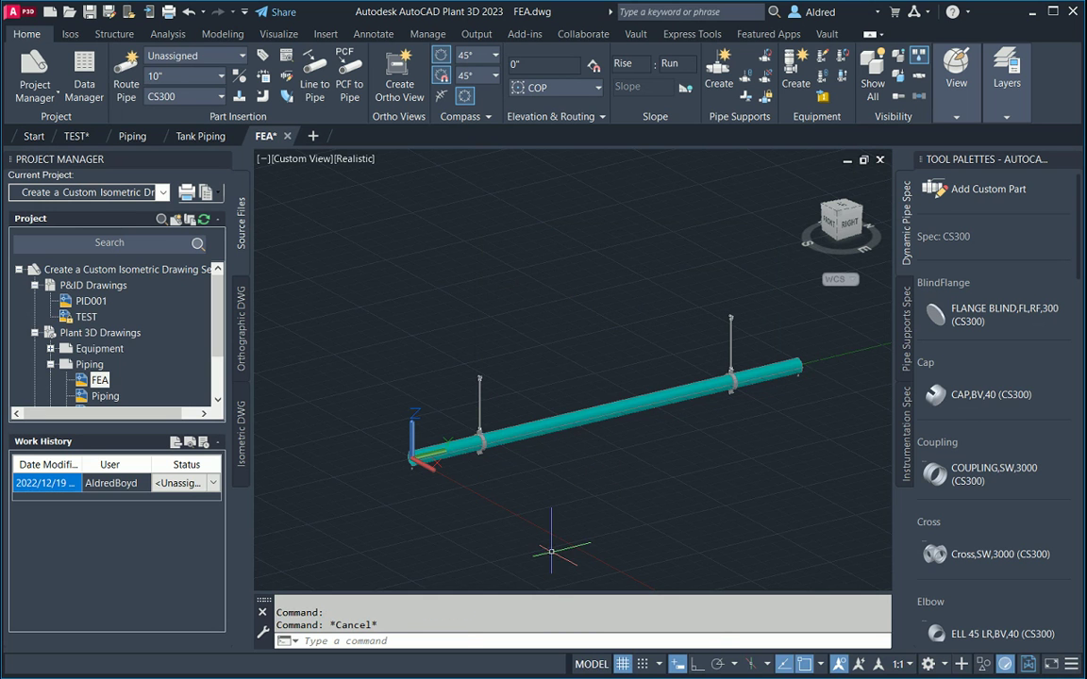
Step: In Inventor, bring in FEA.dwg with the Import option instead of opening it as a DWG
left_click(630, 641)
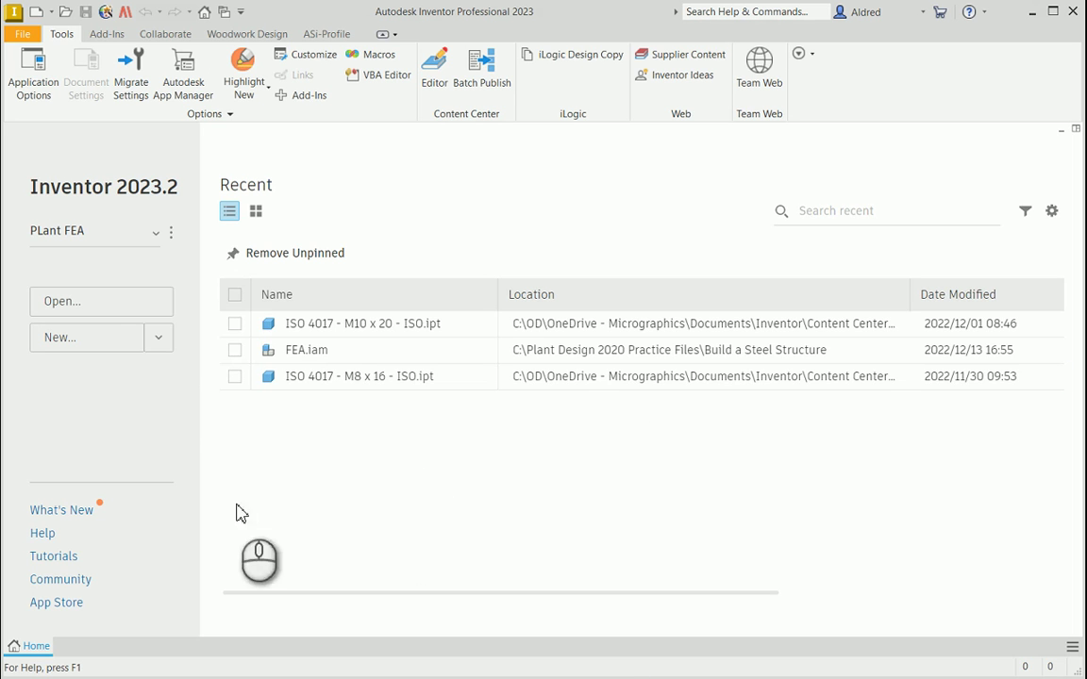
left_click(79, 301)
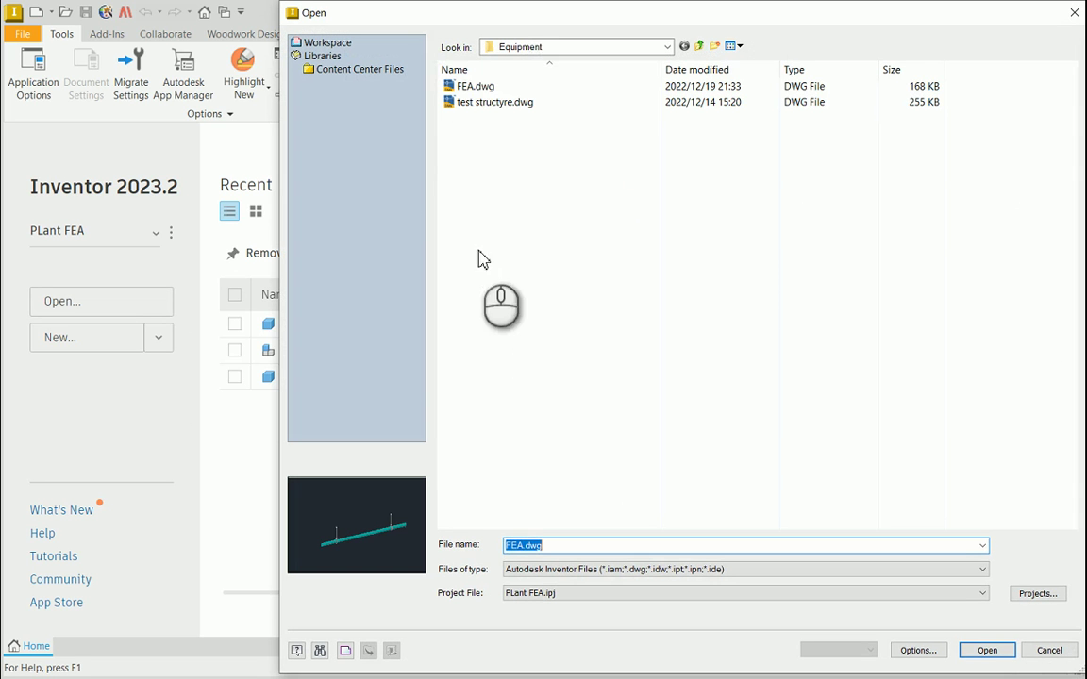
left_click(491, 86)
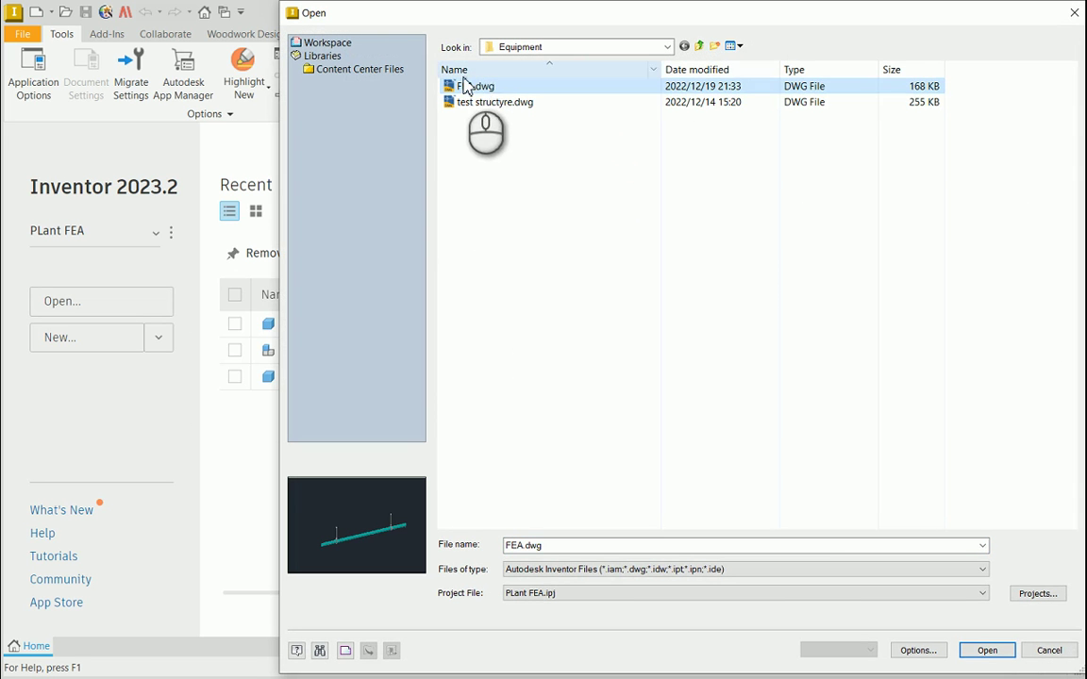
left_click(920, 651)
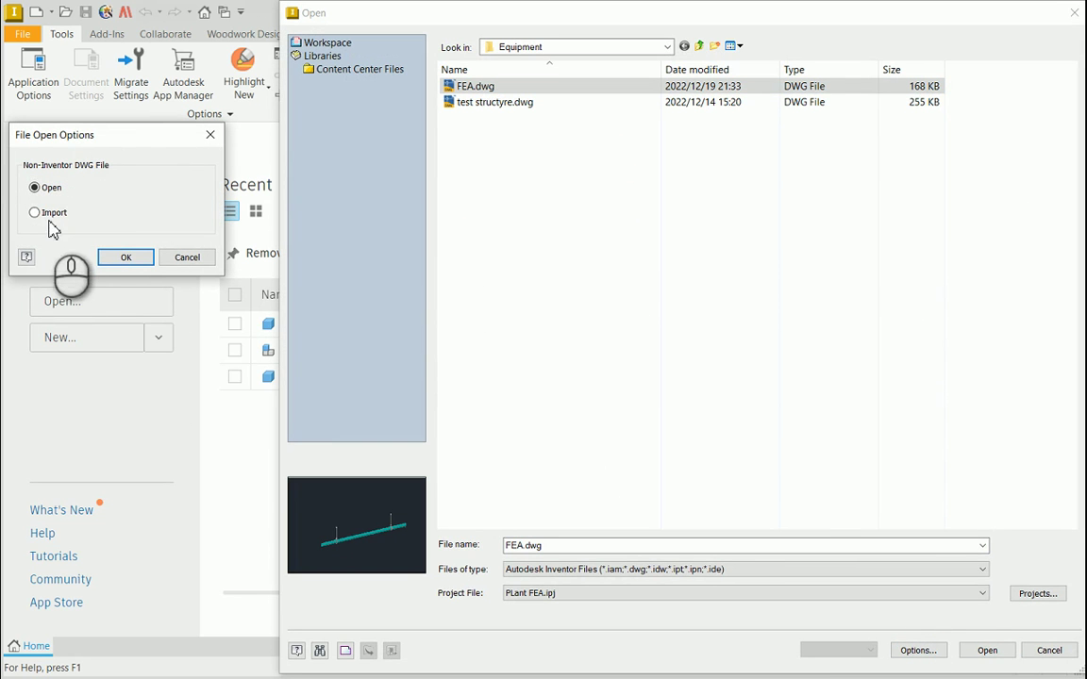
left_click(38, 213)
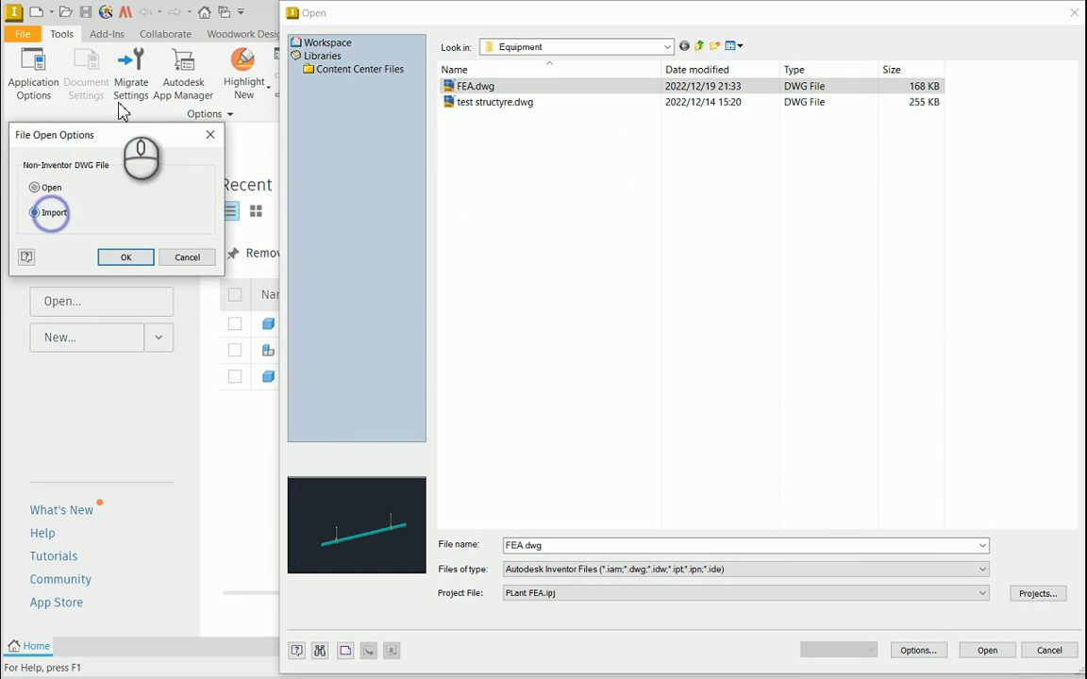
left_click(123, 259)
left_click(986, 650)
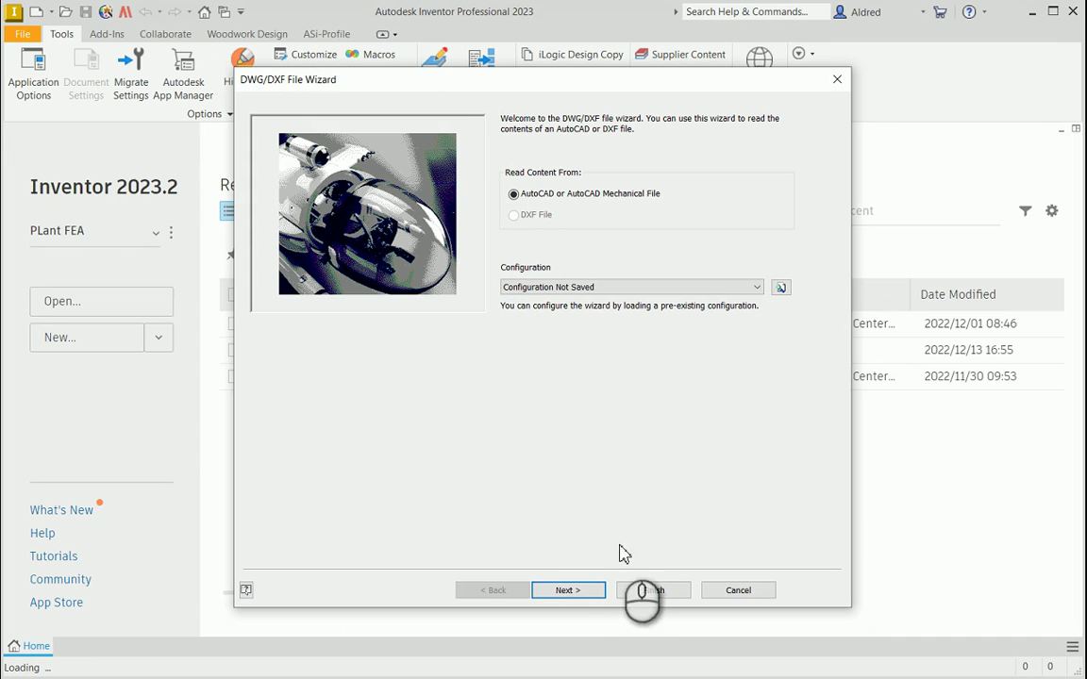
Step: Step through the DWG/DXF wizard, include 3D solids, set New Part as destination, and finish
left_click(578, 586)
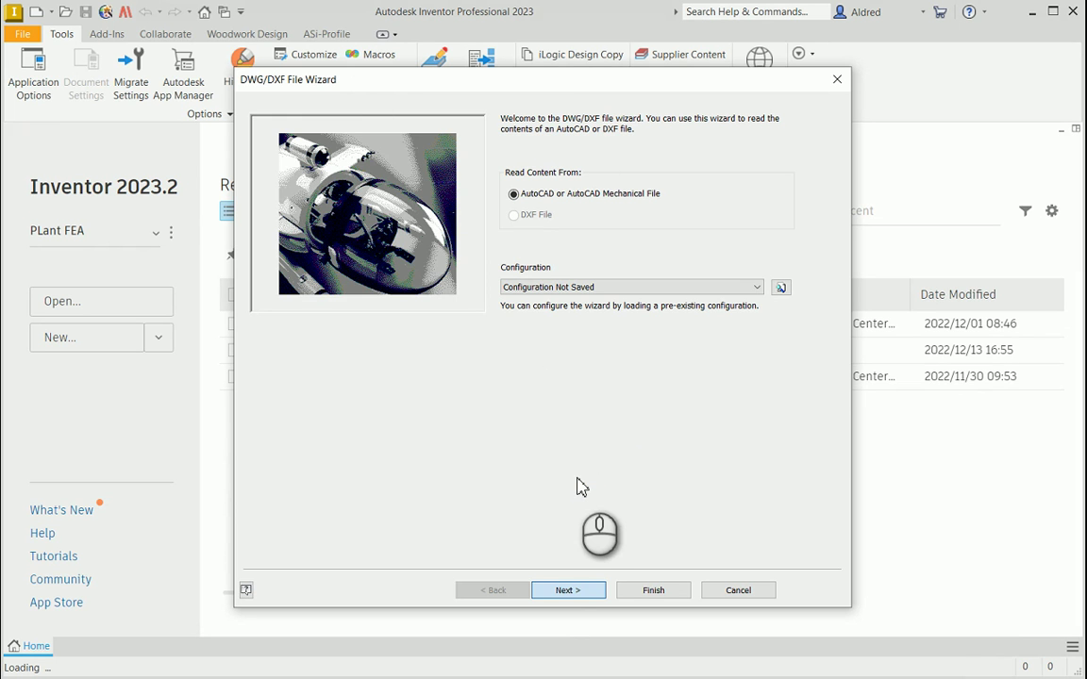
middle_click_drag(600, 314, 608, 338)
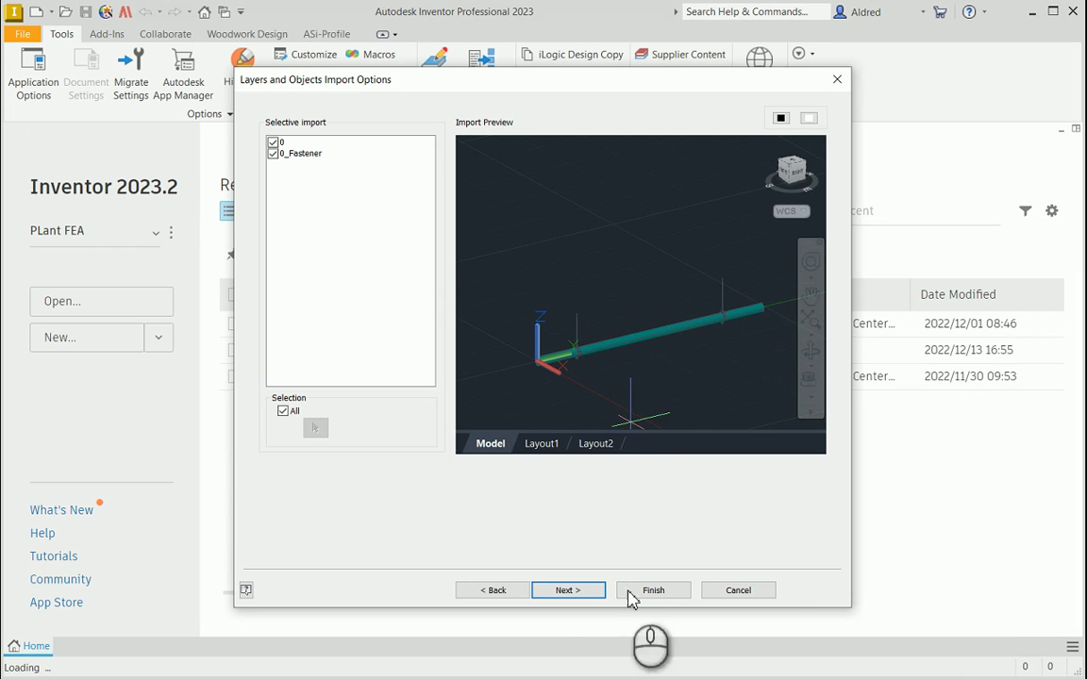
left_click(593, 590)
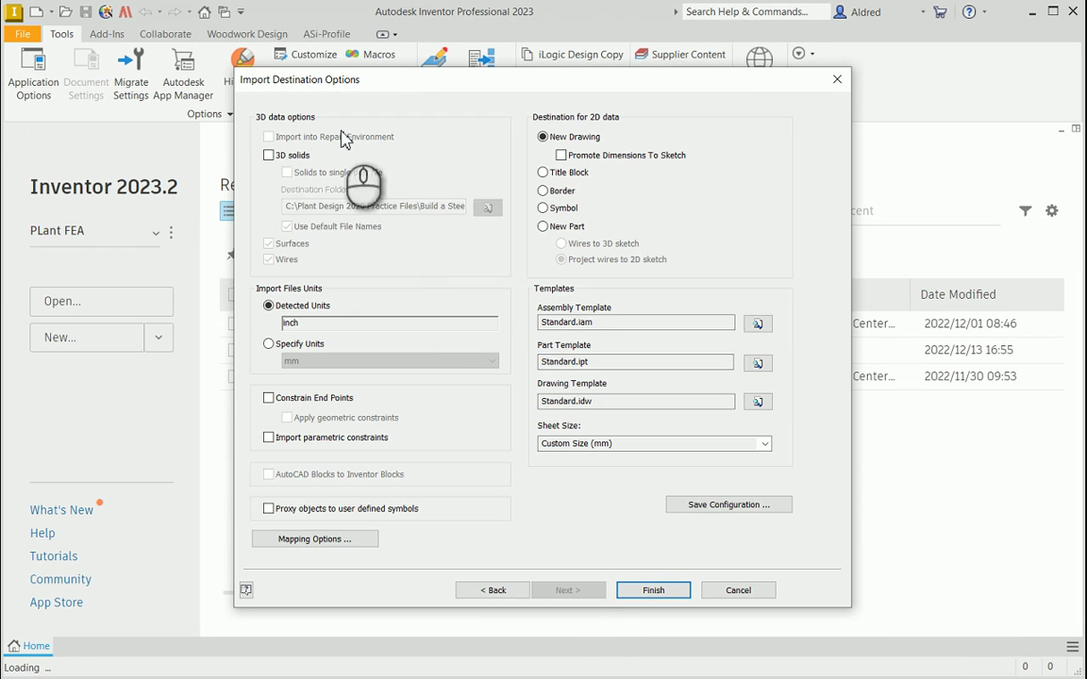
left_click(269, 155)
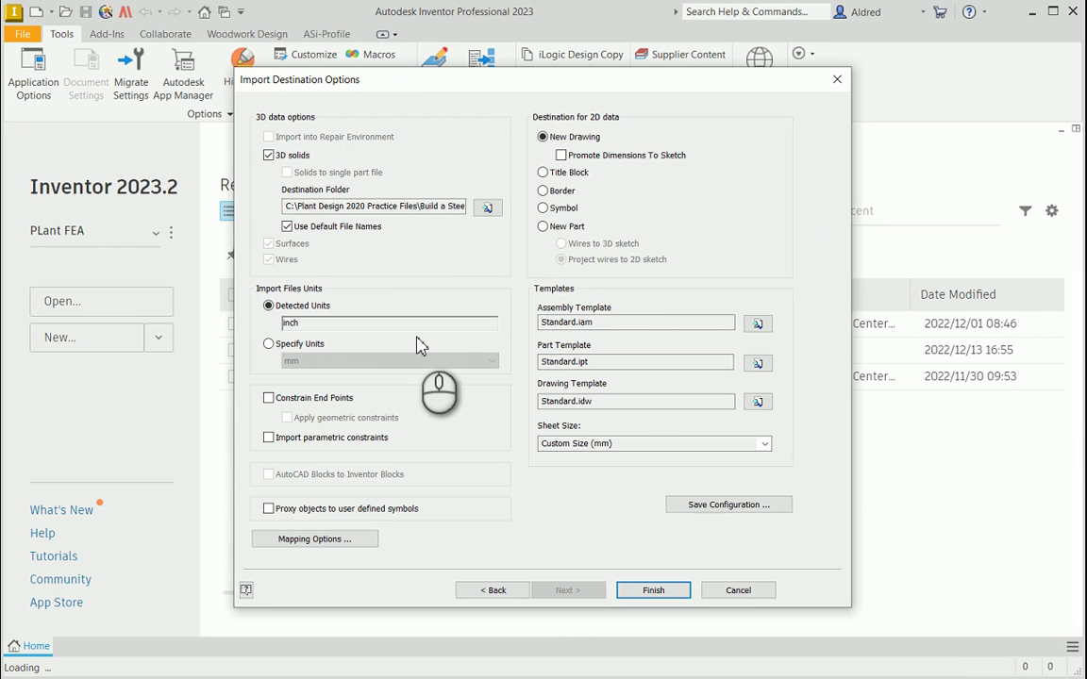
left_click(284, 346)
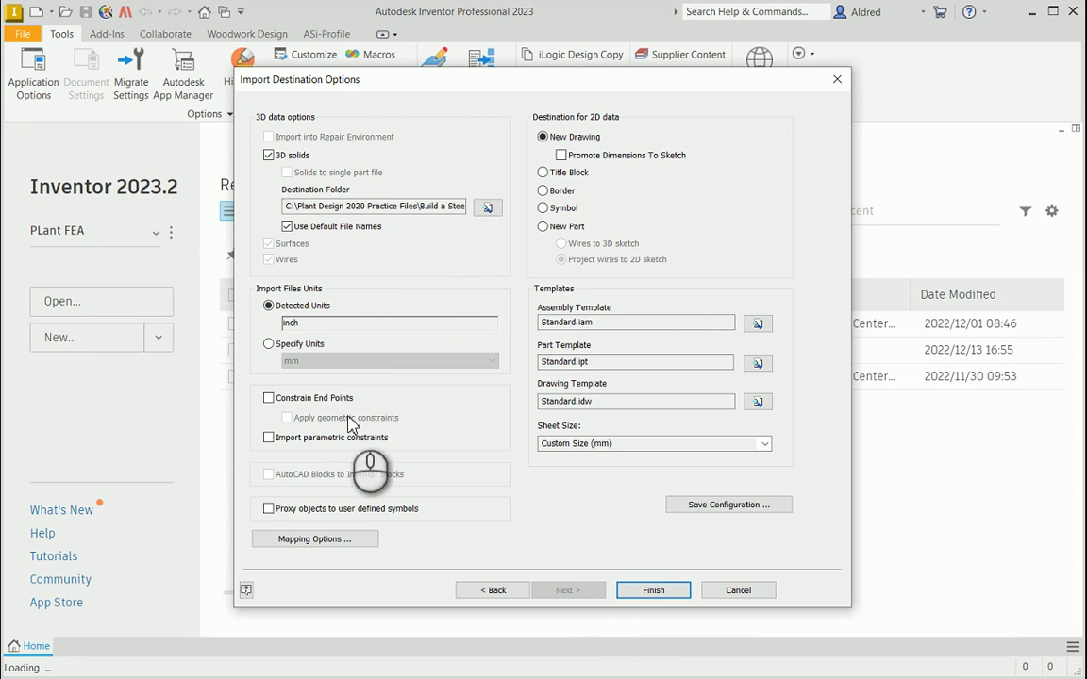
left_click(548, 229)
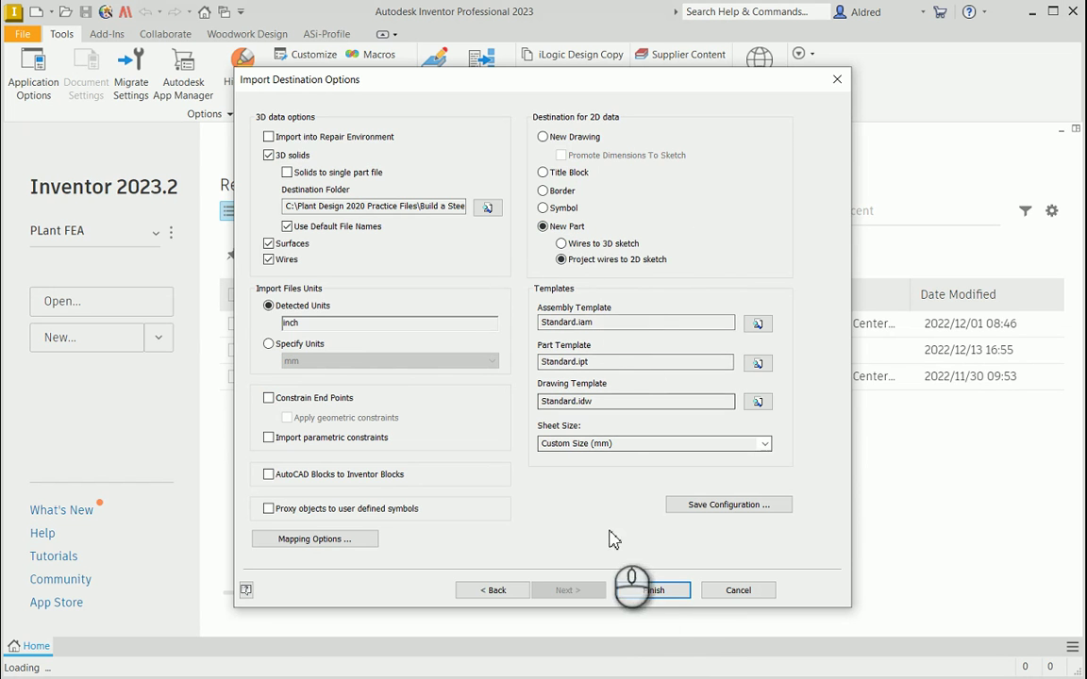
left_click(650, 588)
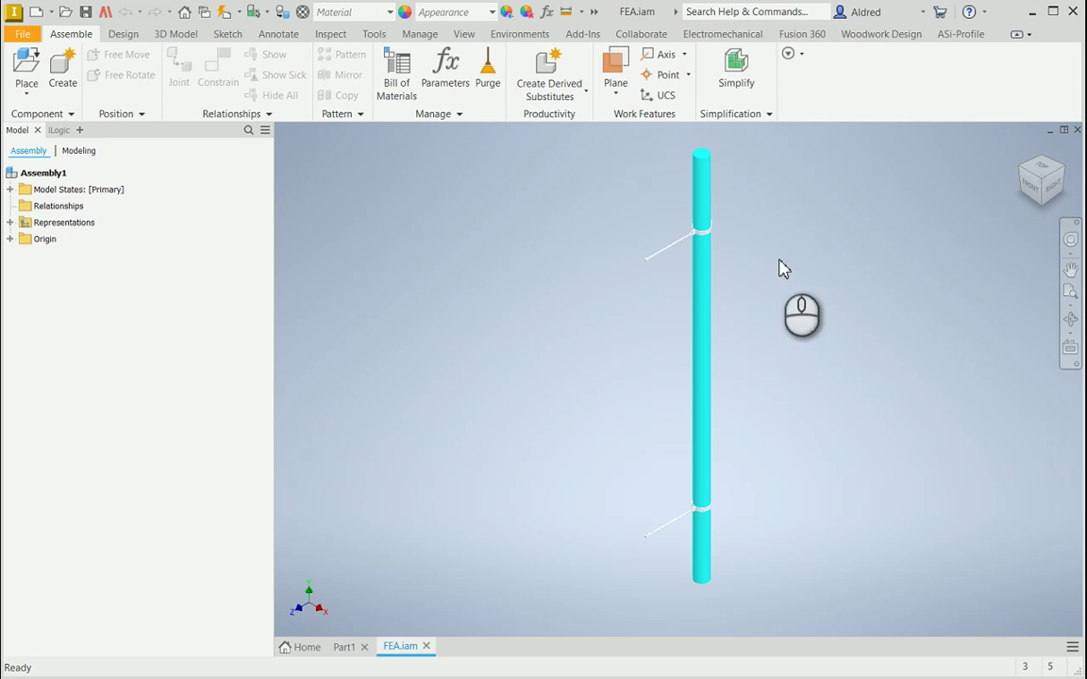
Step: Zoom in on the pipe end and edit the pipe component FEA1 in place
middle_click_drag(691, 404, 715, 366, "shift")
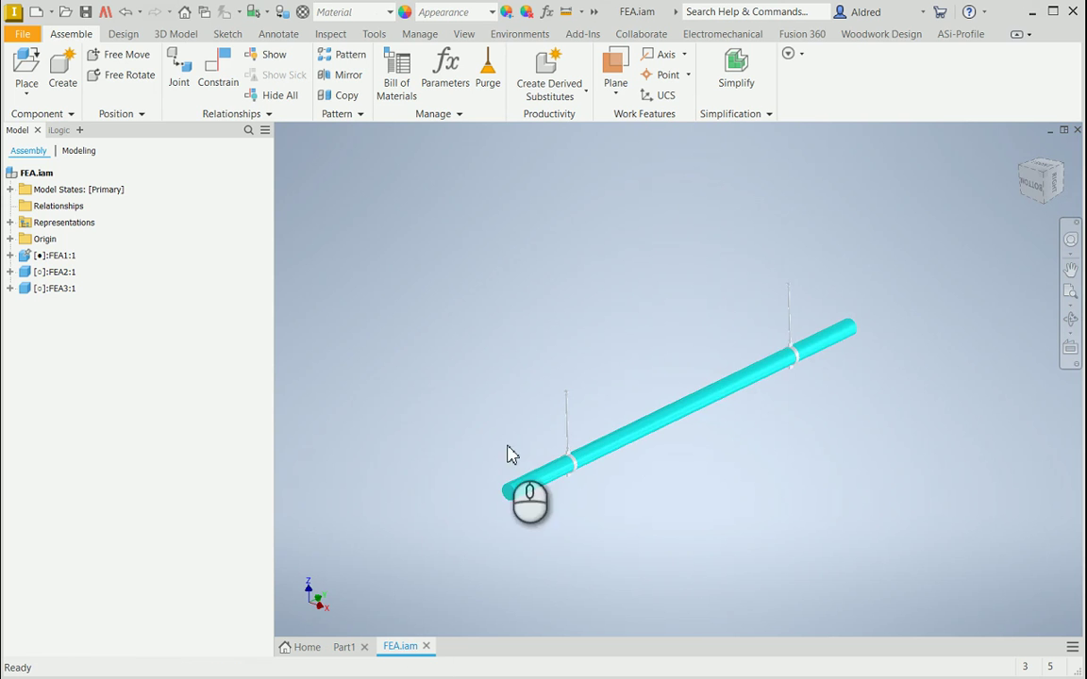
scroll(507, 455, "up", 5)
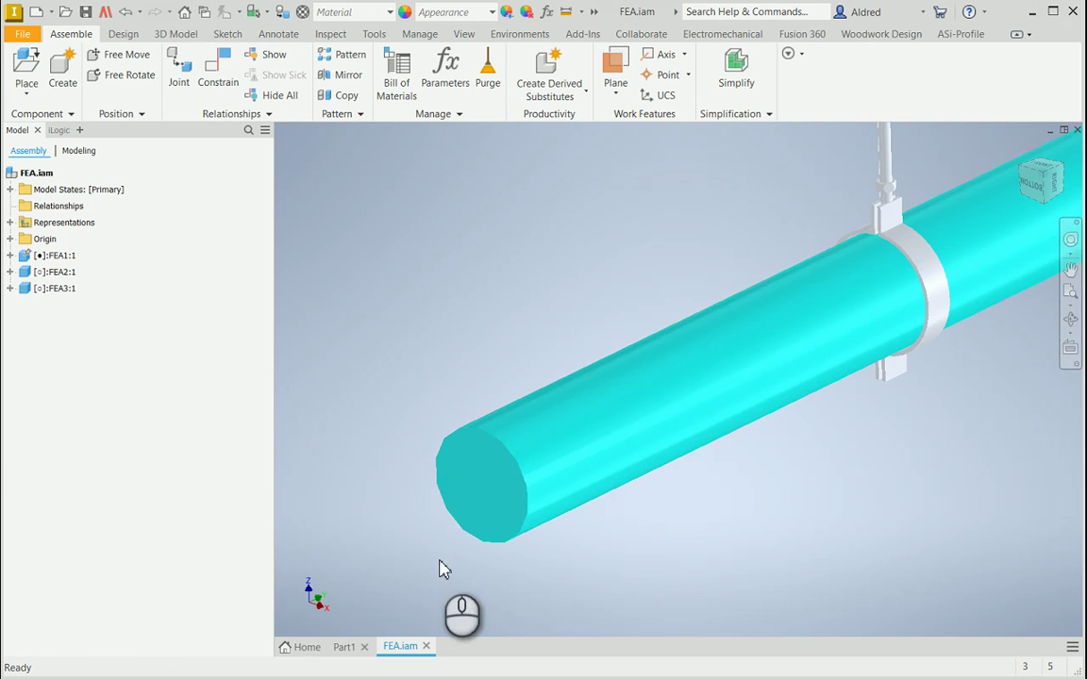
middle_click_drag(467, 522, 462, 475)
left_click(533, 427)
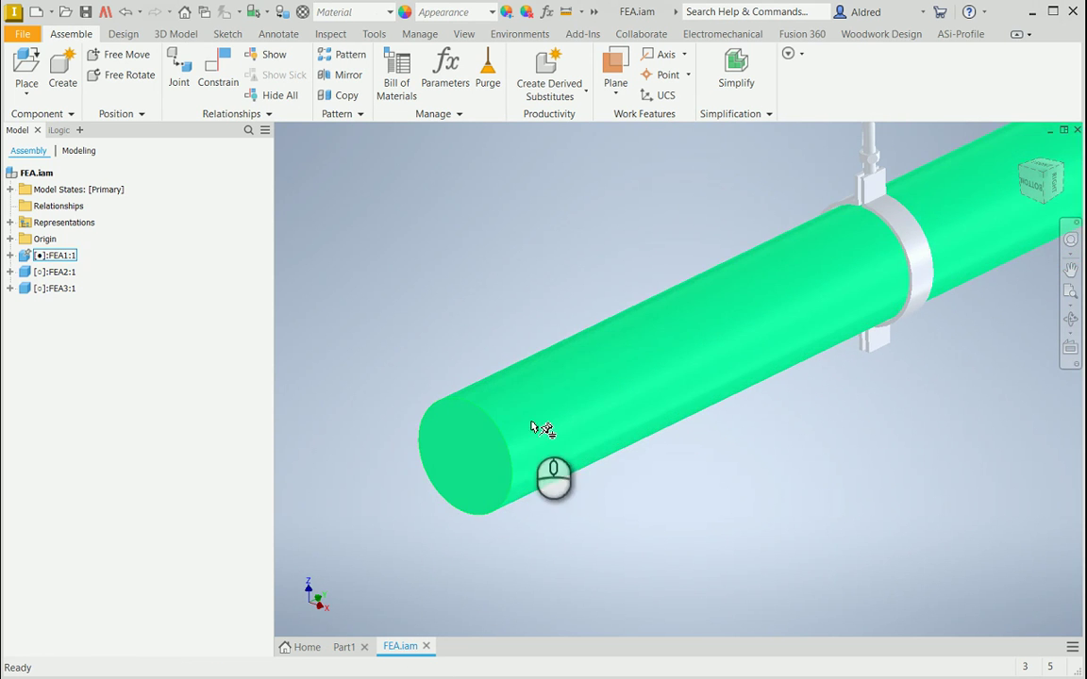
double_click(570, 415)
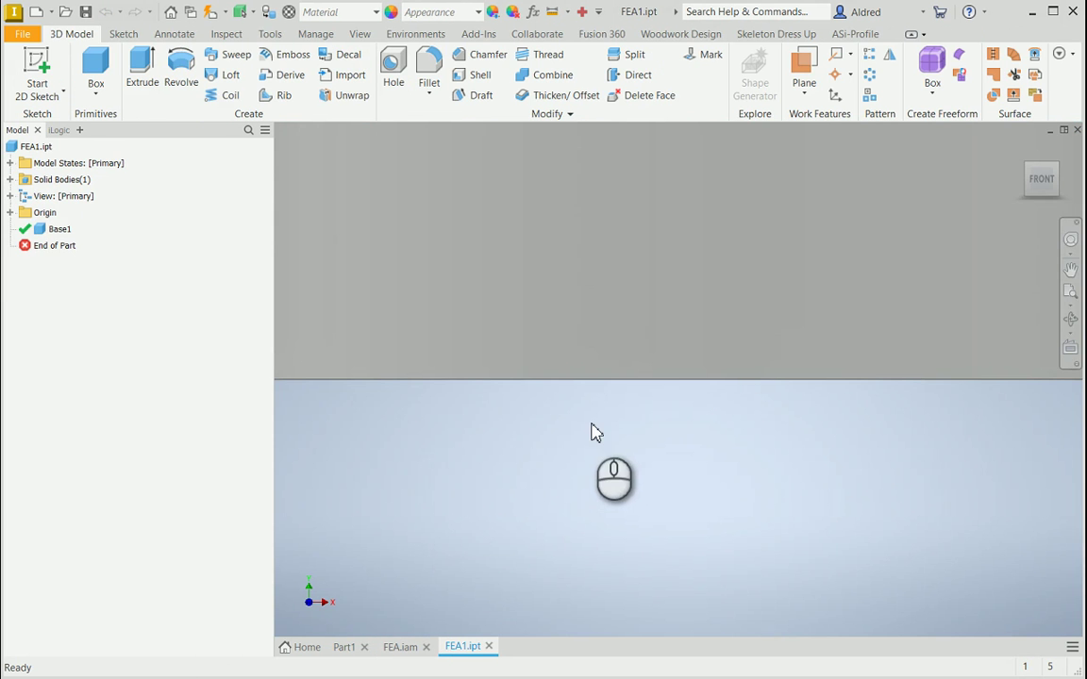
Step: Sketch a bore circle centred on the pipe's end face
scroll(589, 432, "up", 5)
middle_click_drag(553, 511, 620, 405, "shift")
scroll(619, 426, "down", 5)
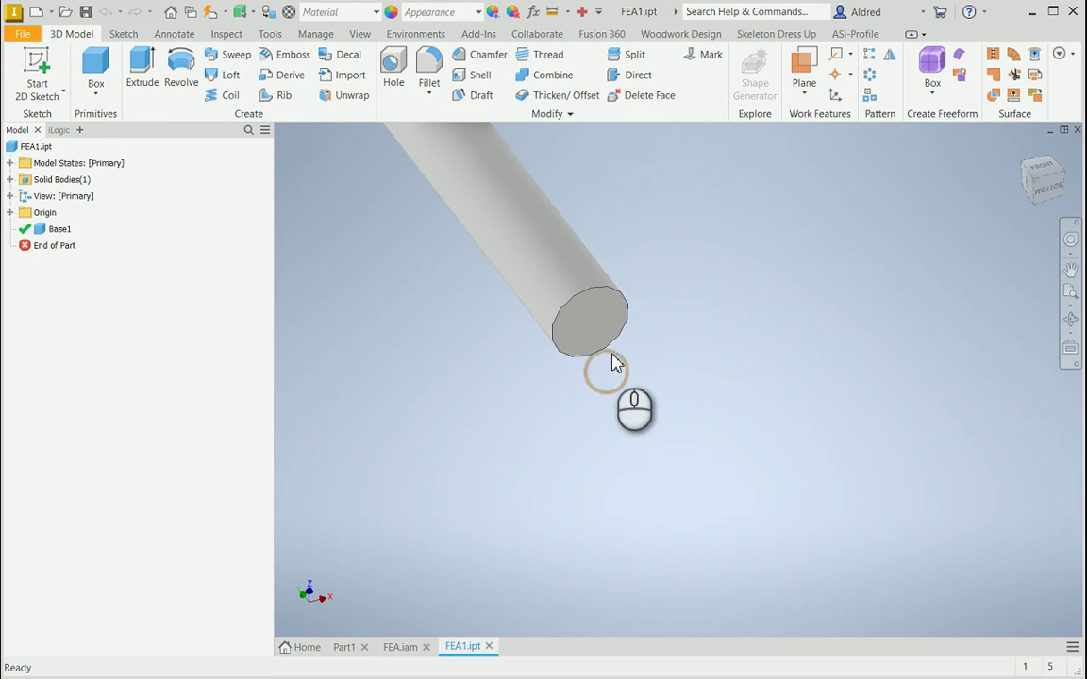
left_click(611, 341)
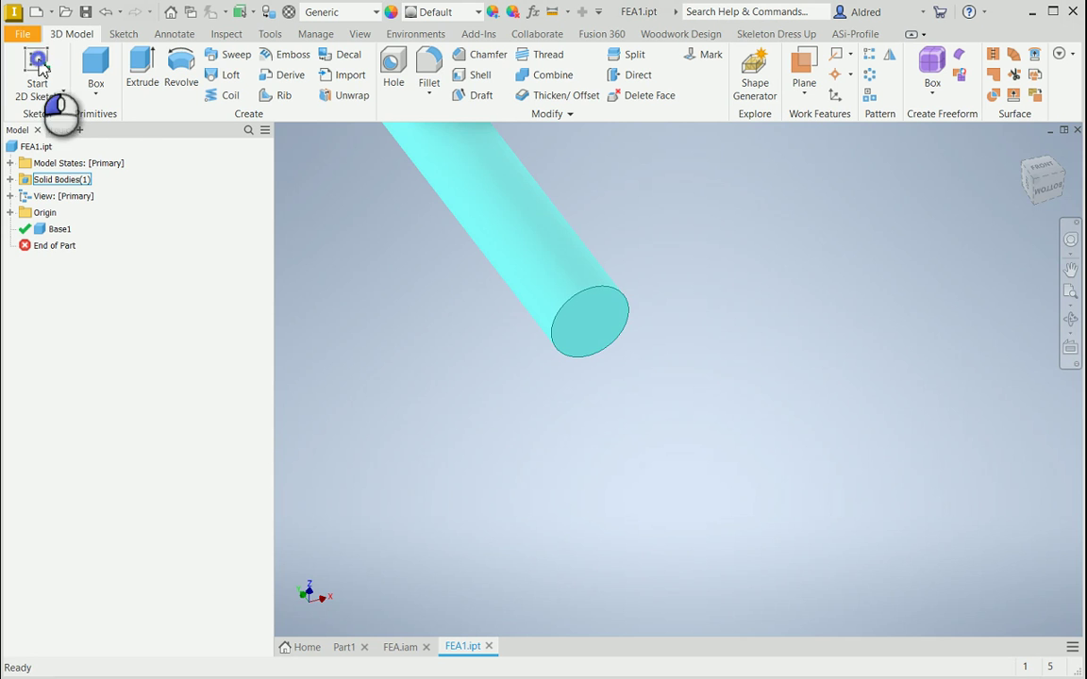
left_click(61, 75)
left_click(600, 322)
left_click(132, 59)
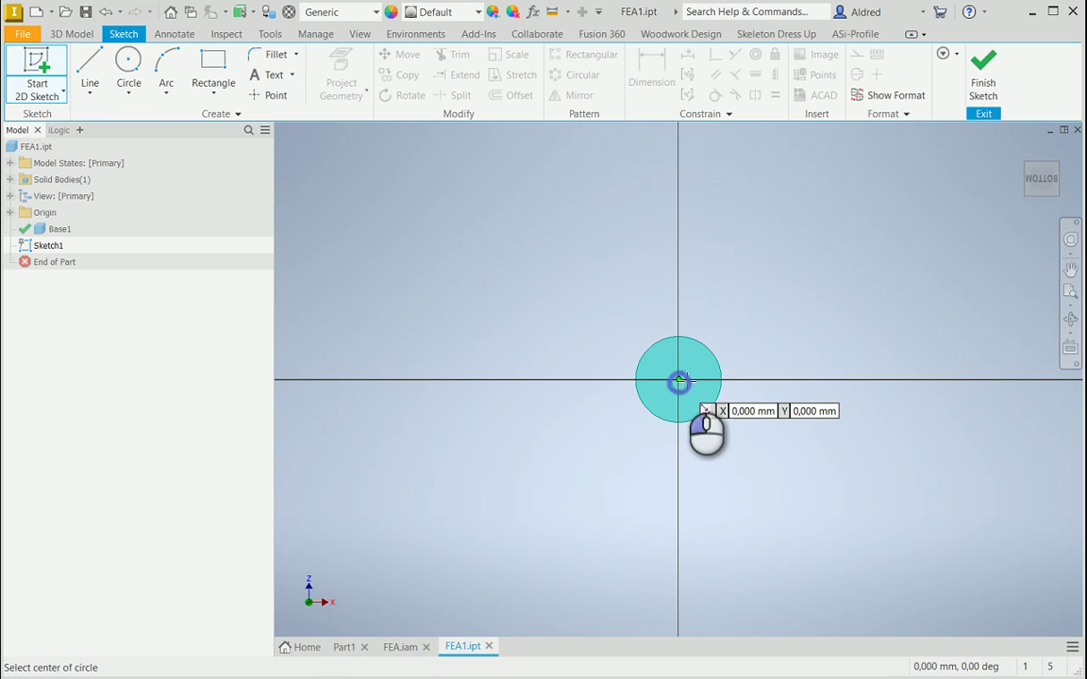
left_click(700, 359)
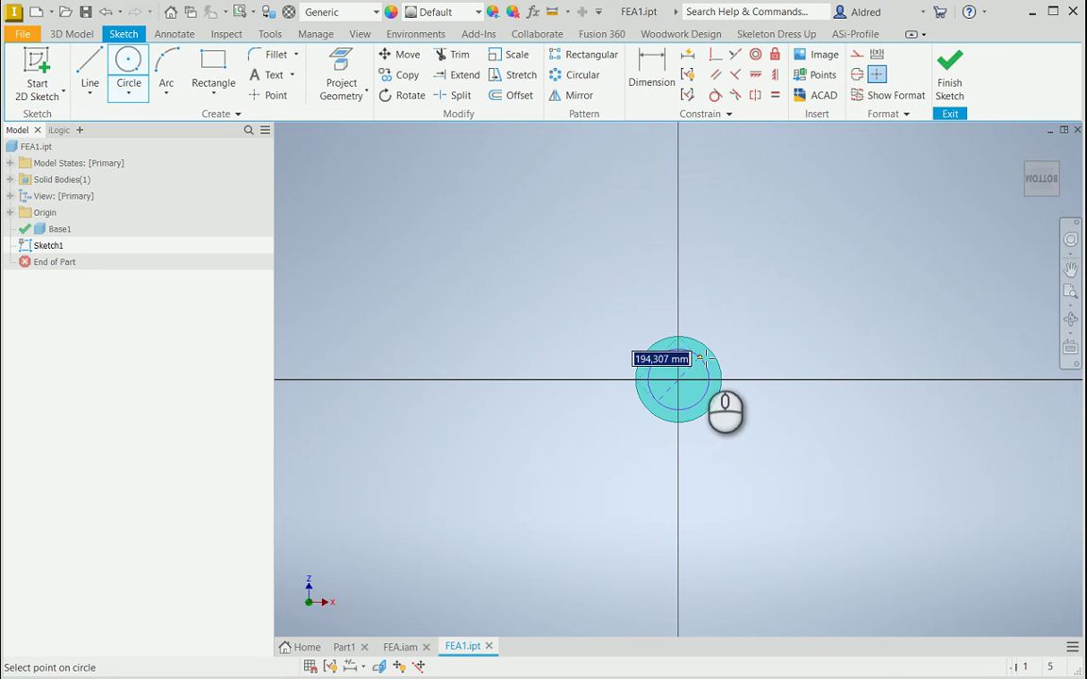
left_click(704, 355)
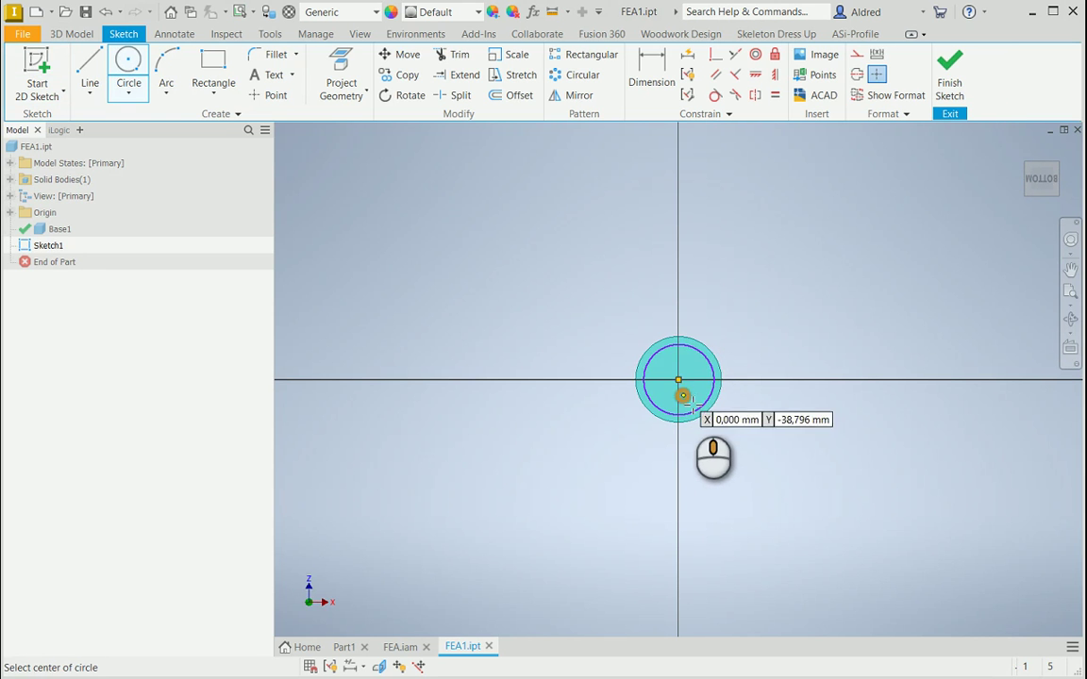
Step: Extrude the circle as a Through All cut along the pipe's length
mouse_move(709, 370)
middle_mouse_down("shift")
mouse_move(704, 381)
mouse_move(608, 324)
middle_mouse_up("shift")
key("e")
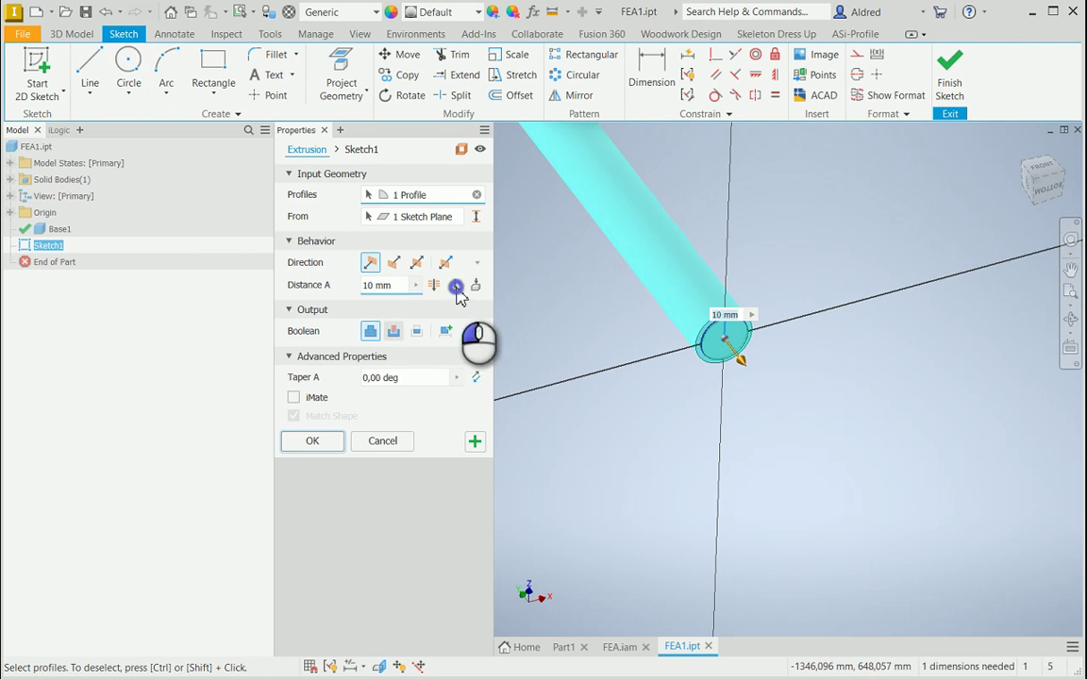
left_click(434, 285)
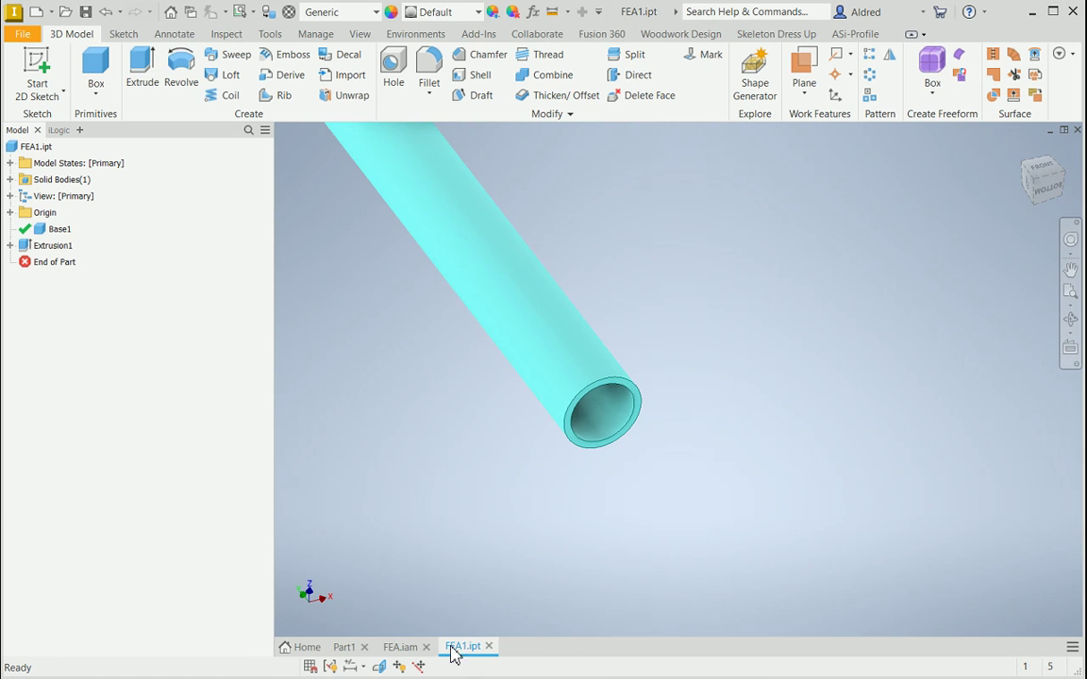
Step: Return to the FEA assembly and update it with the hollow pipe
key("ctrl+Tab")
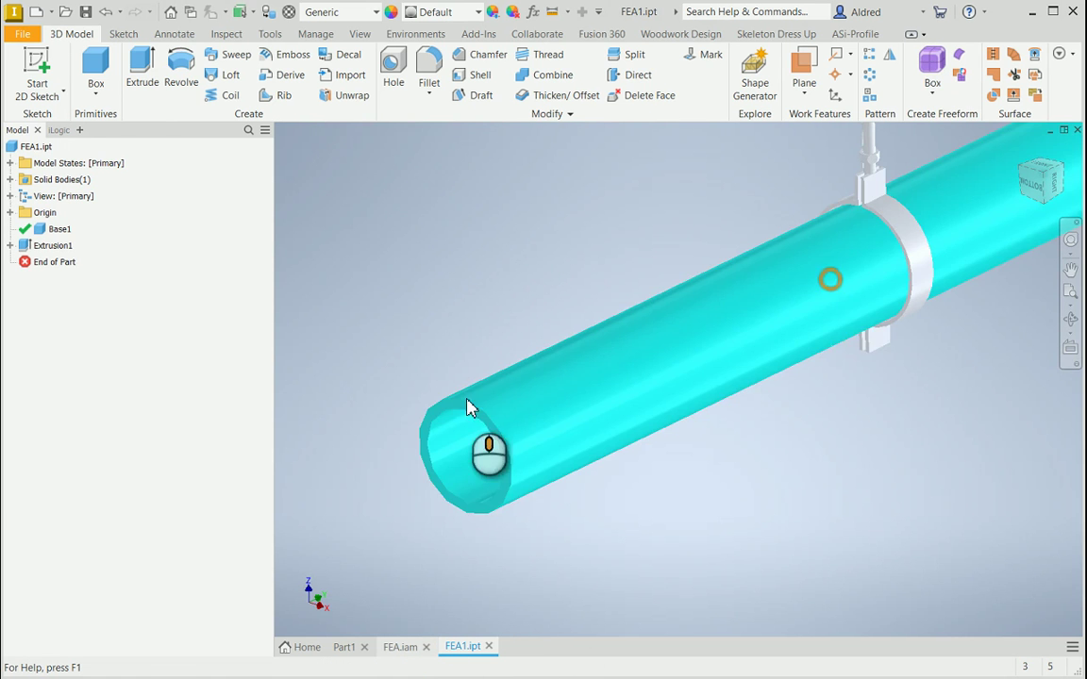
scroll(905, 269, "up", 2)
scroll(626, 425, "down", 5)
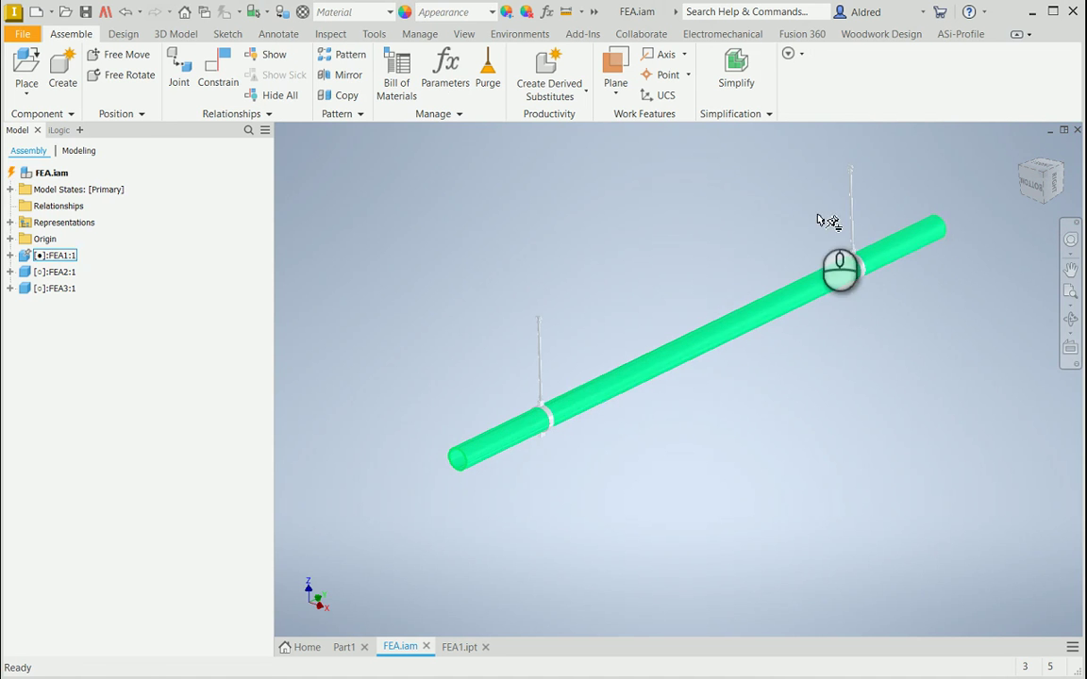
middle_click_drag(517, 332, 434, 355)
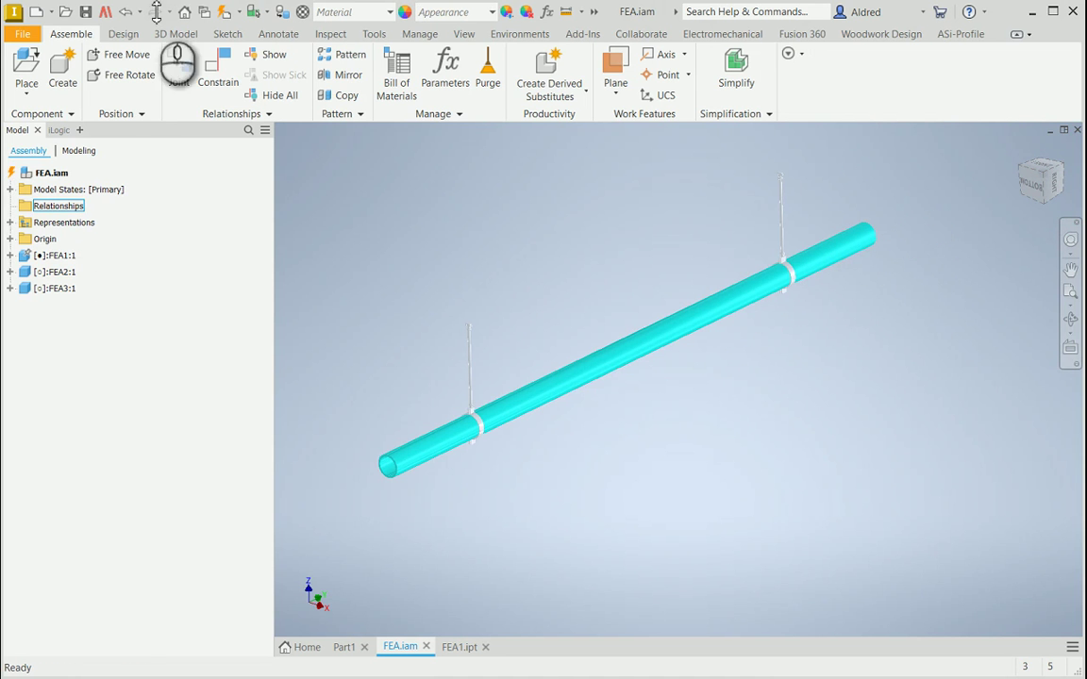
left_click(223, 11)
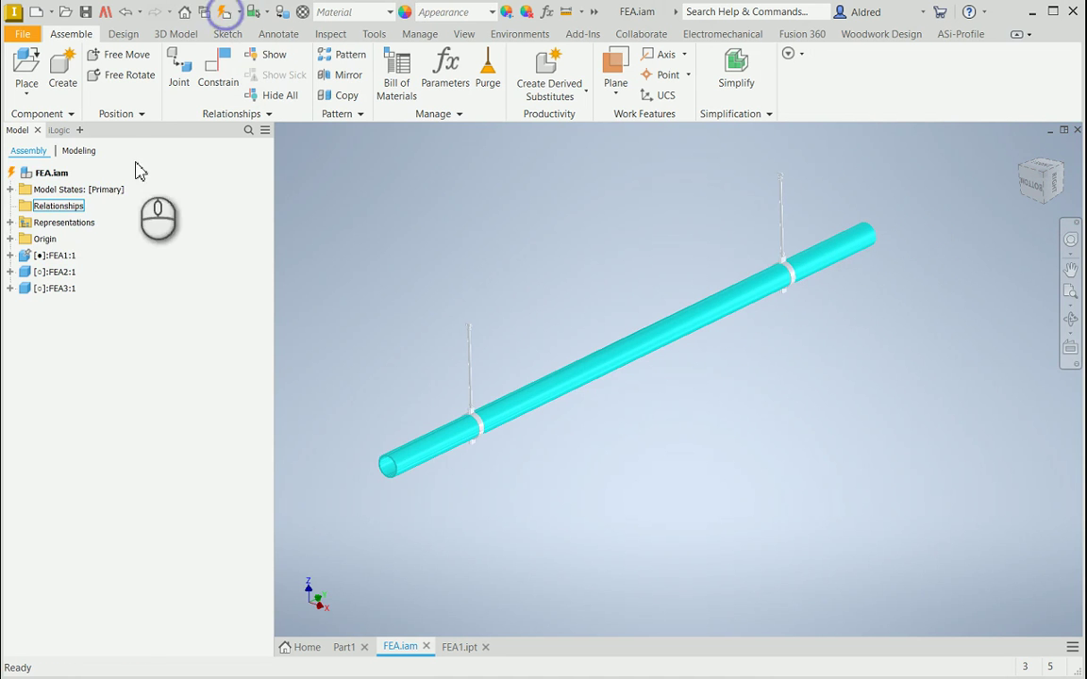
Step: In Stress Analysis, create Static Analysis:1 with default Bonded contacts and 0,100 mm tolerance
left_click(519, 34)
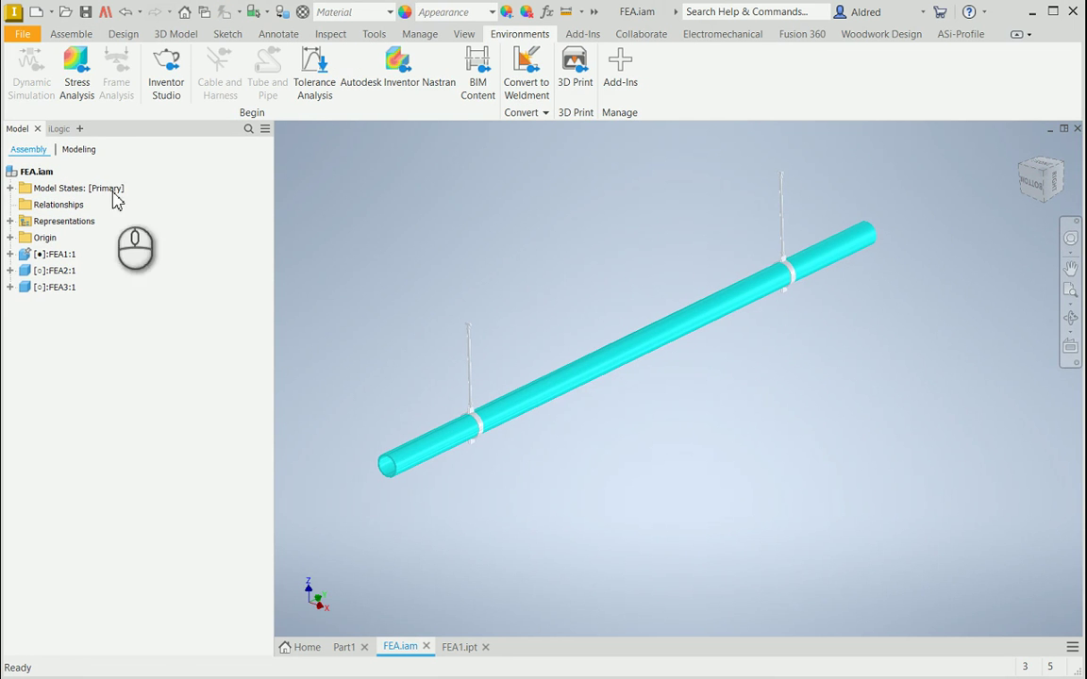
left_click(79, 68)
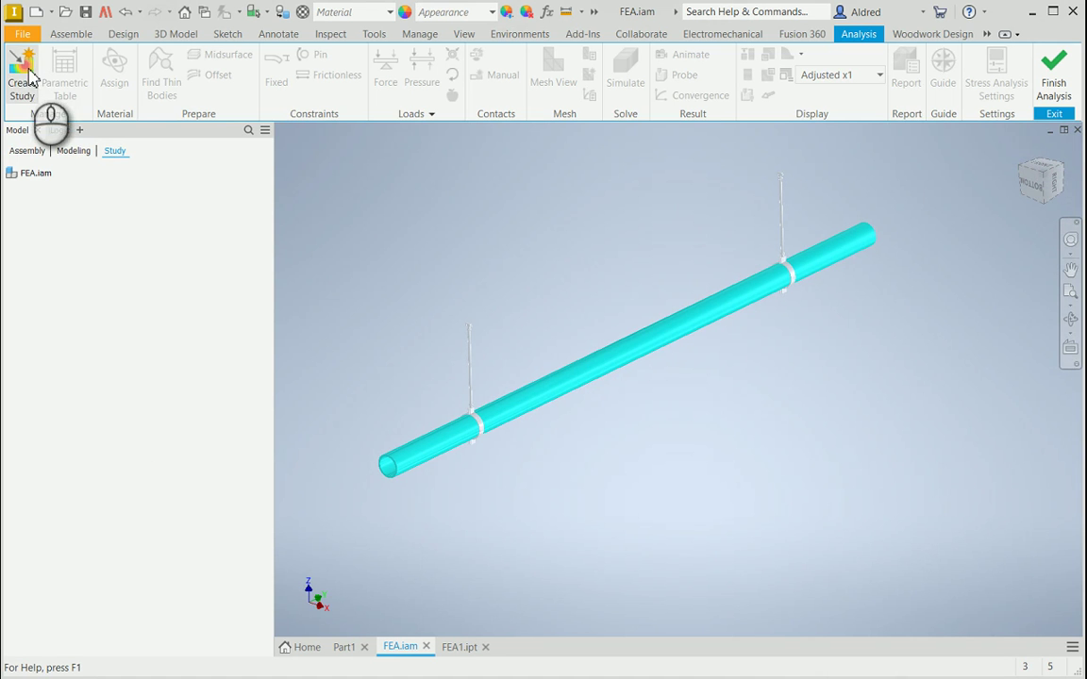
left_click(31, 76)
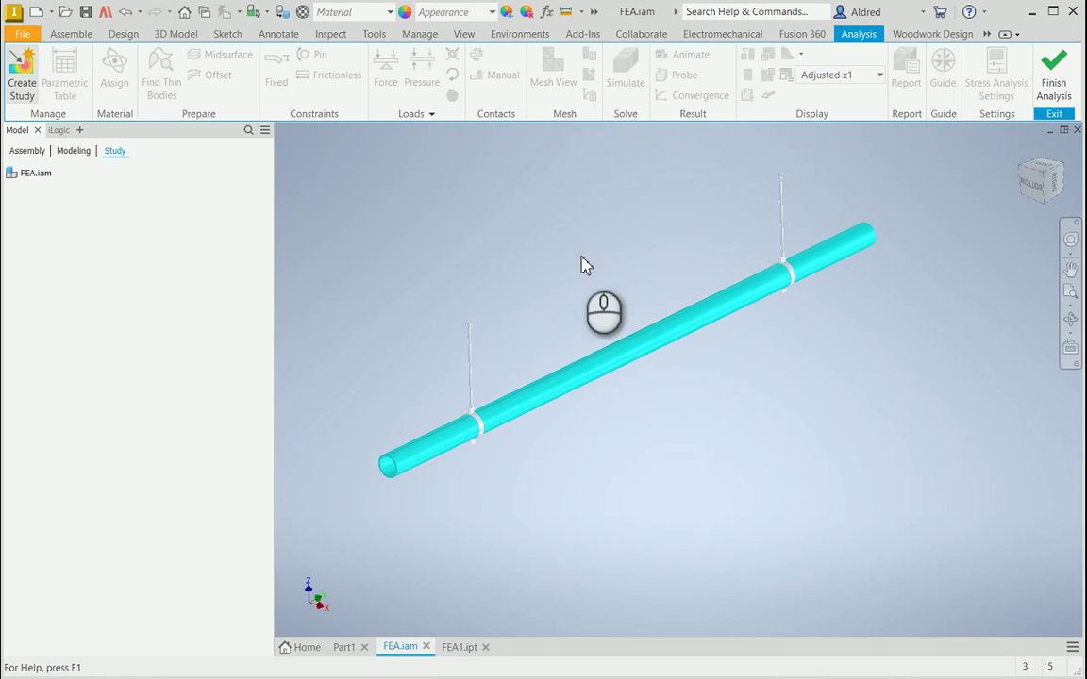
left_click_drag(1021, 122, 419, 97)
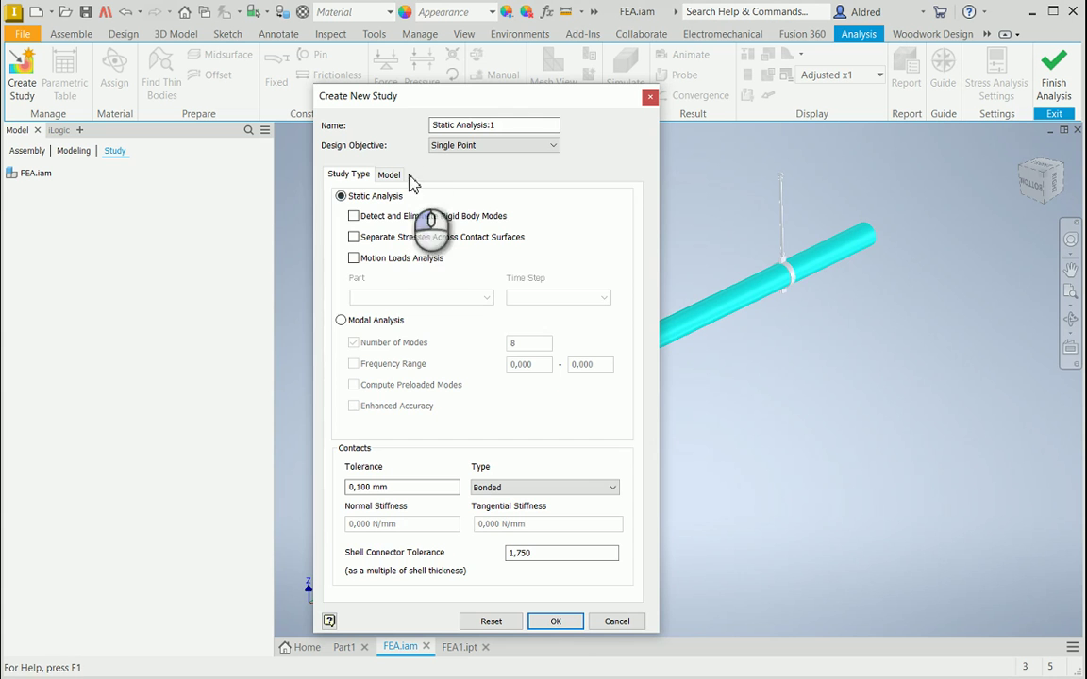
left_click(547, 622)
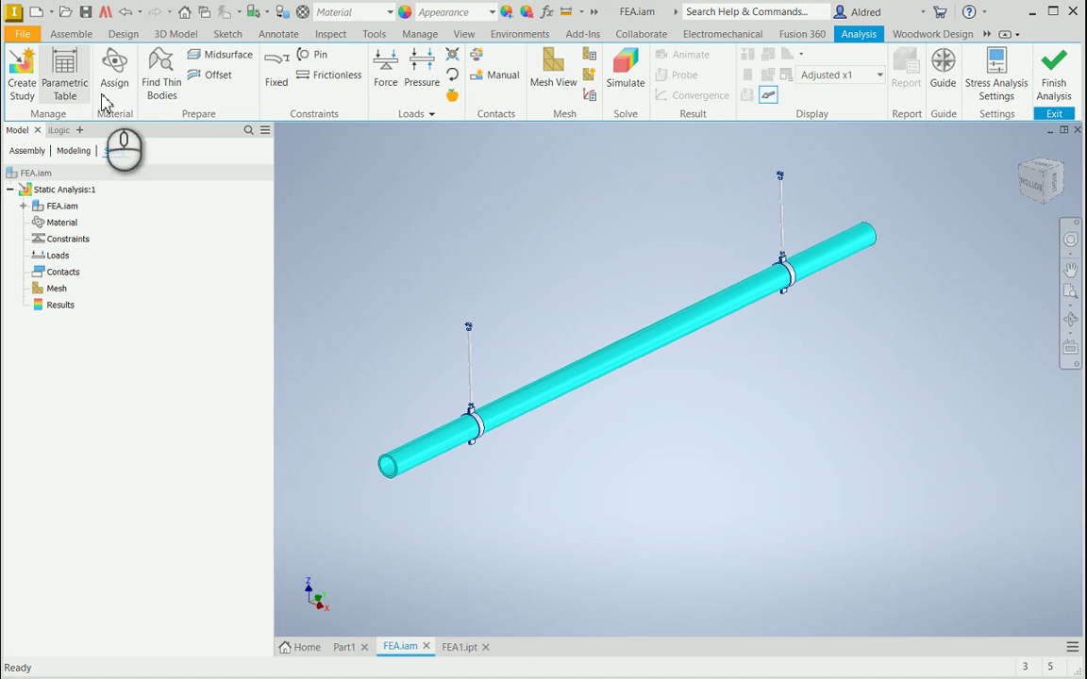
Step: Override FEA1:1's material to Stainless Steel in the material assignment table
left_click(111, 69)
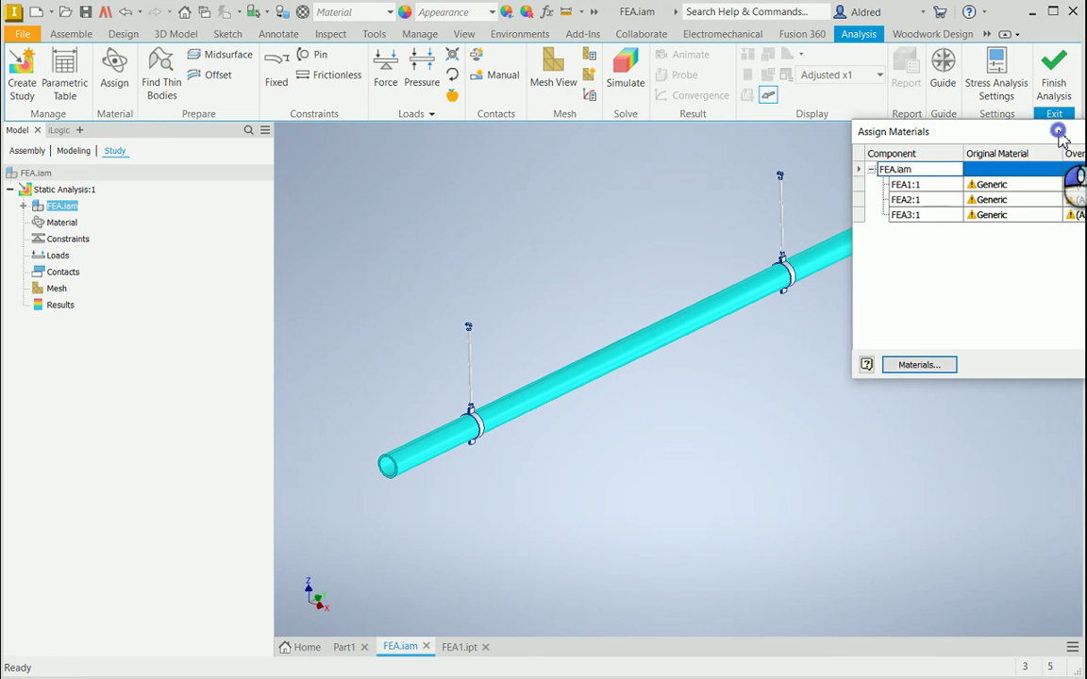
left_click_drag(987, 141, 334, 170)
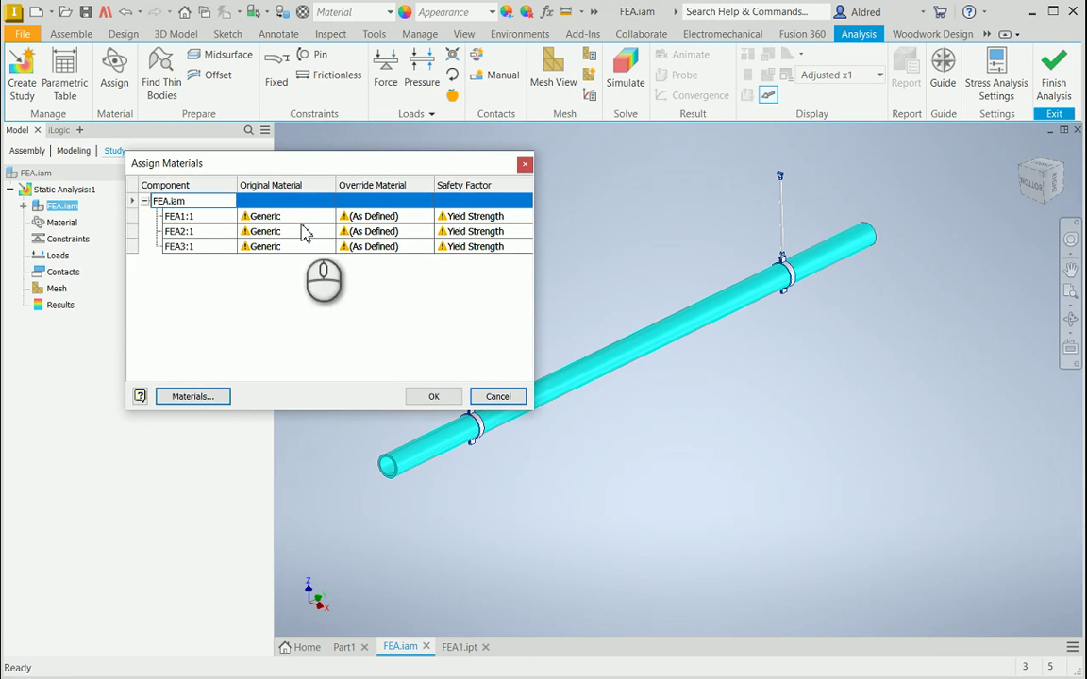
left_click(402, 219)
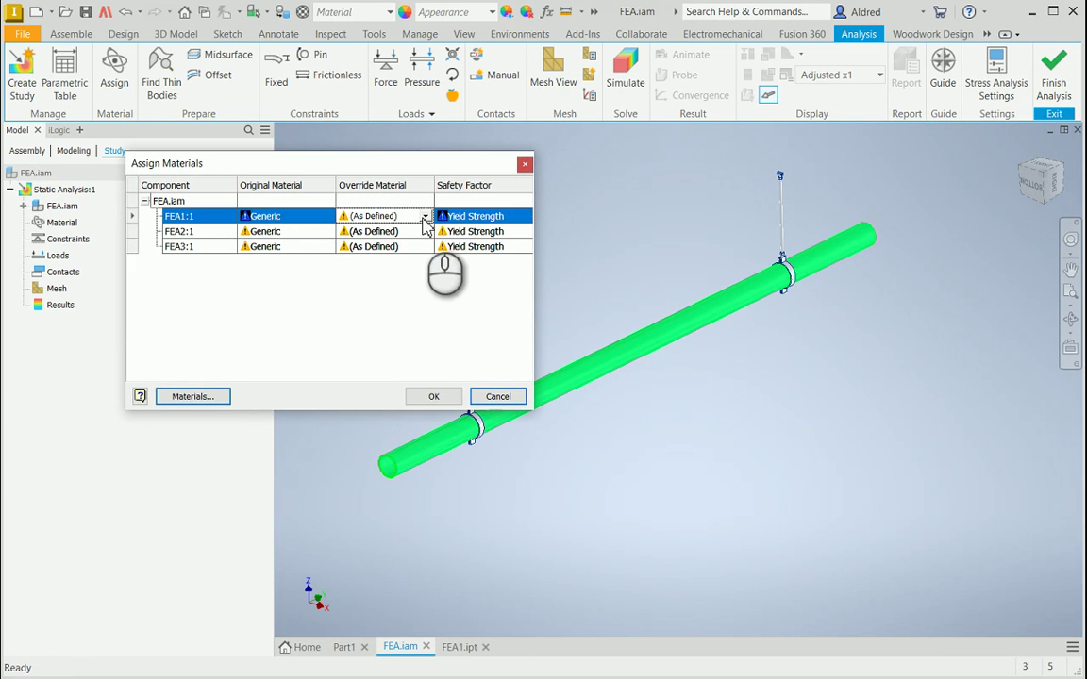
left_click(408, 216)
scroll(389, 500, "down", 3)
scroll(386, 473, "down", 6)
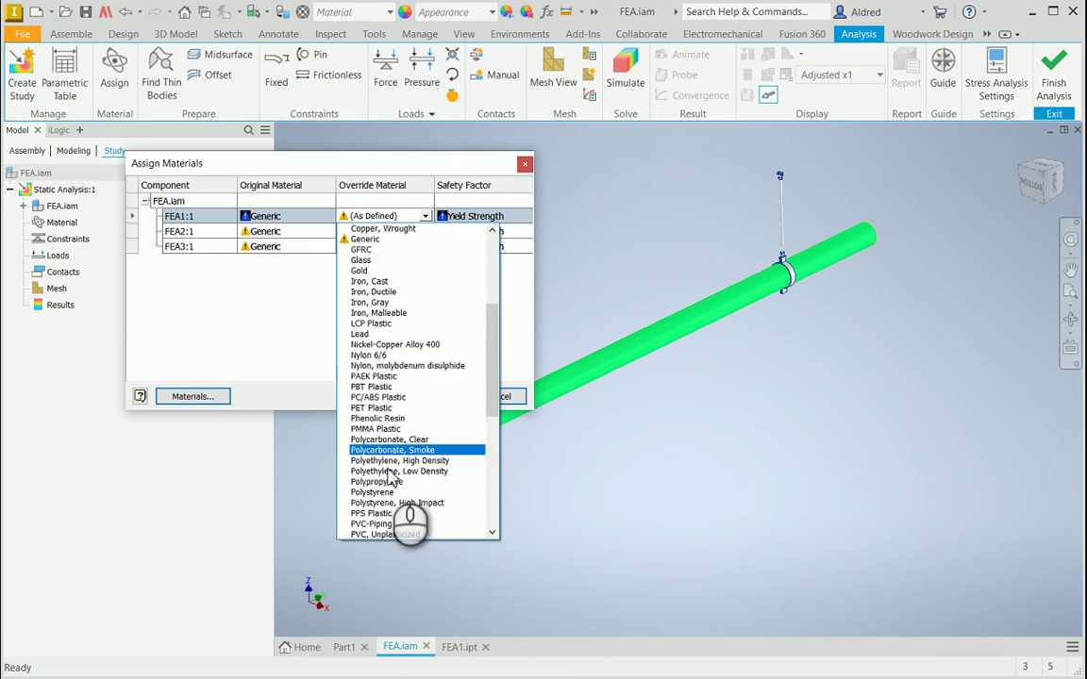
scroll(382, 481, "down", 3)
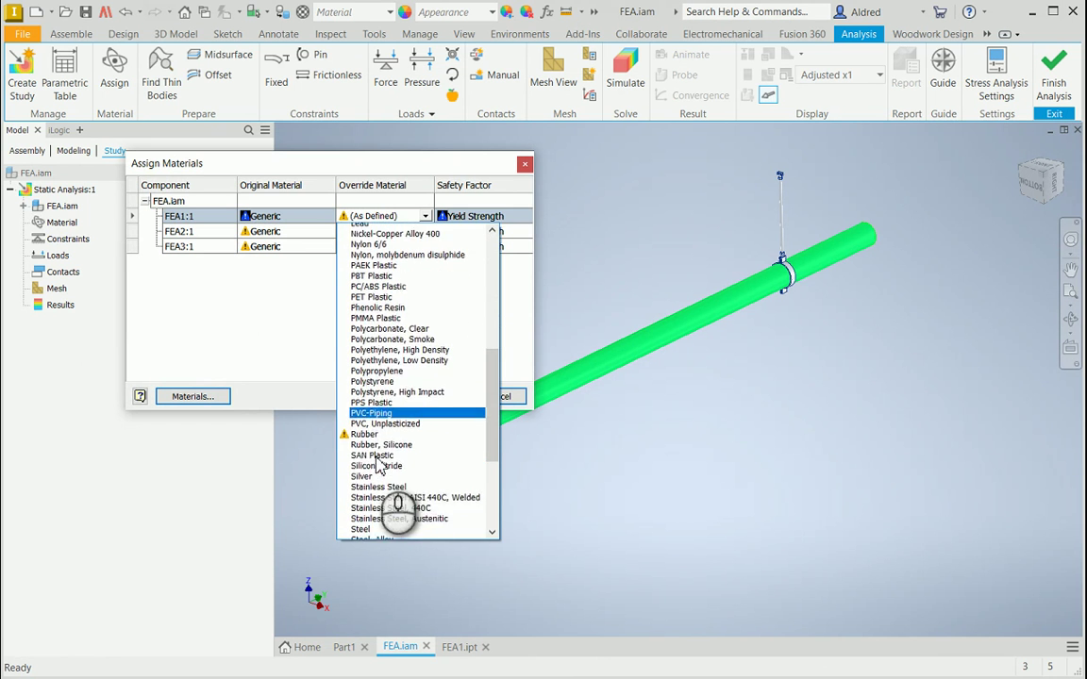
left_click(379, 475)
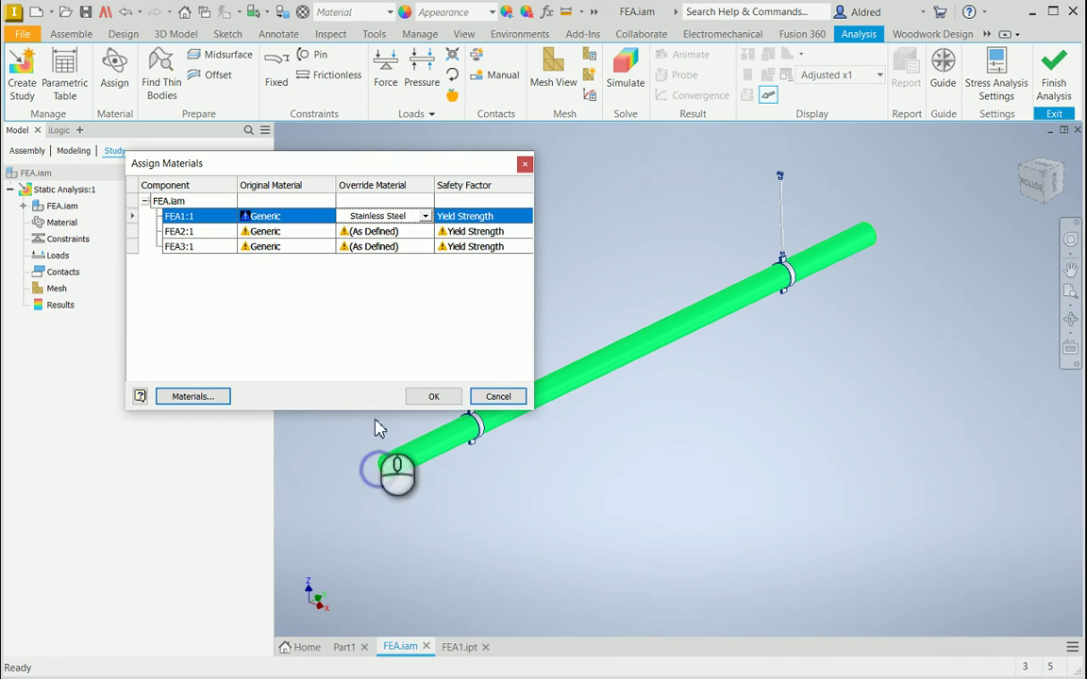
Step: Set FEA2:1 and FEA3:1 to Stainless Steel as well and apply the assignments
left_click(403, 234)
left_click(424, 231)
scroll(421, 481, "down", 2)
scroll(421, 483, "down", 8)
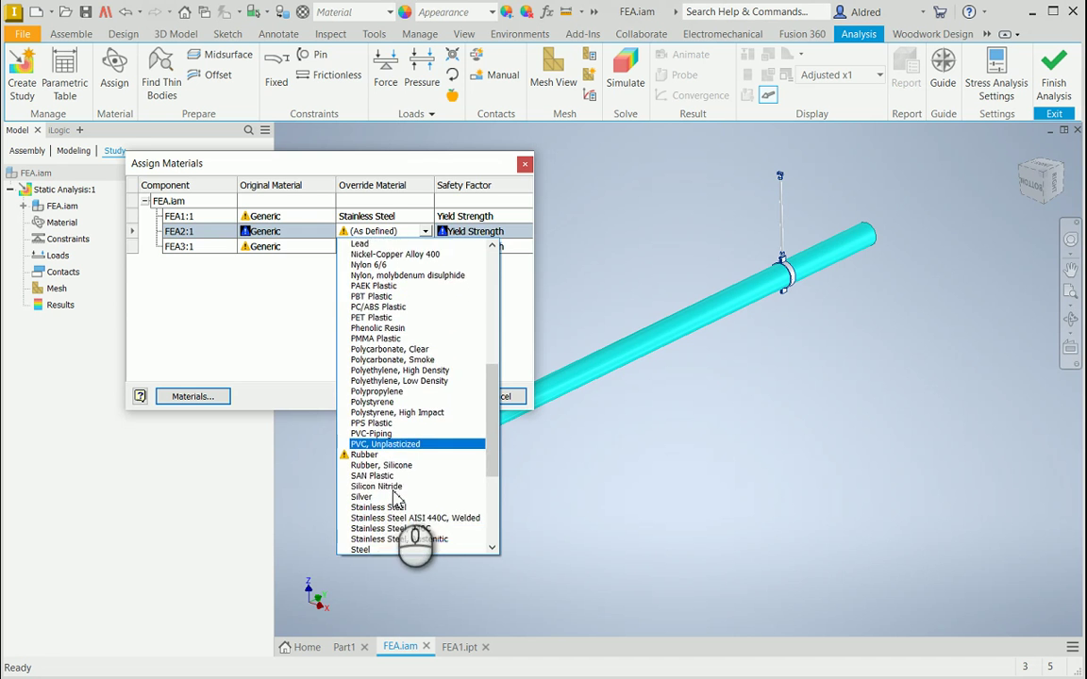
left_click(397, 488)
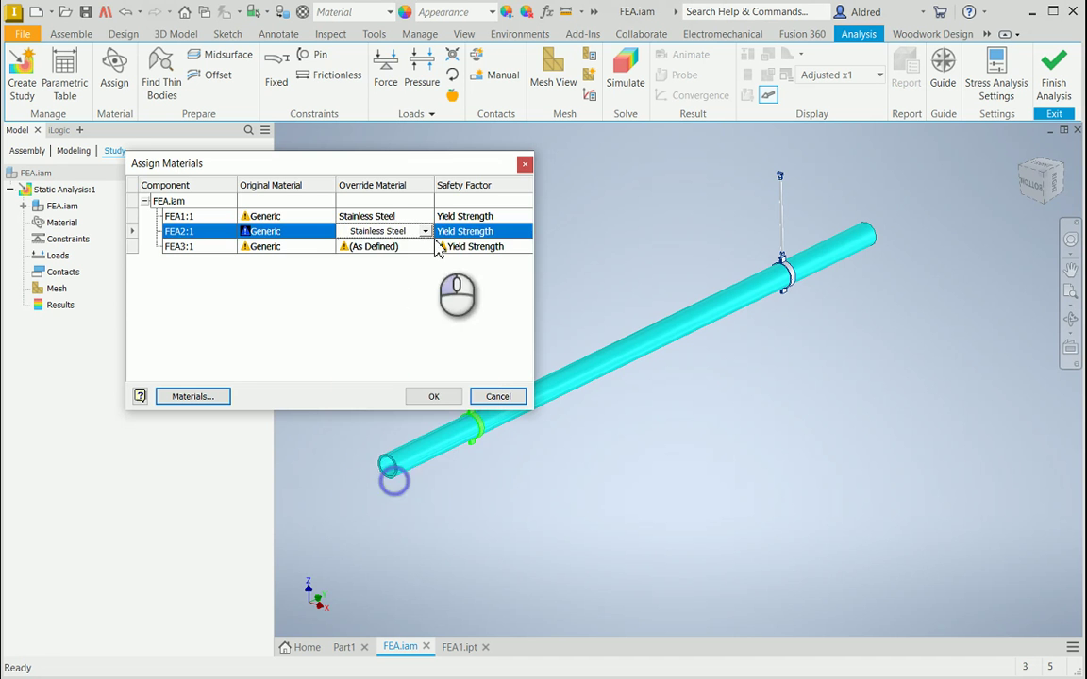
left_click(391, 246)
left_click(424, 246)
left_click(425, 247)
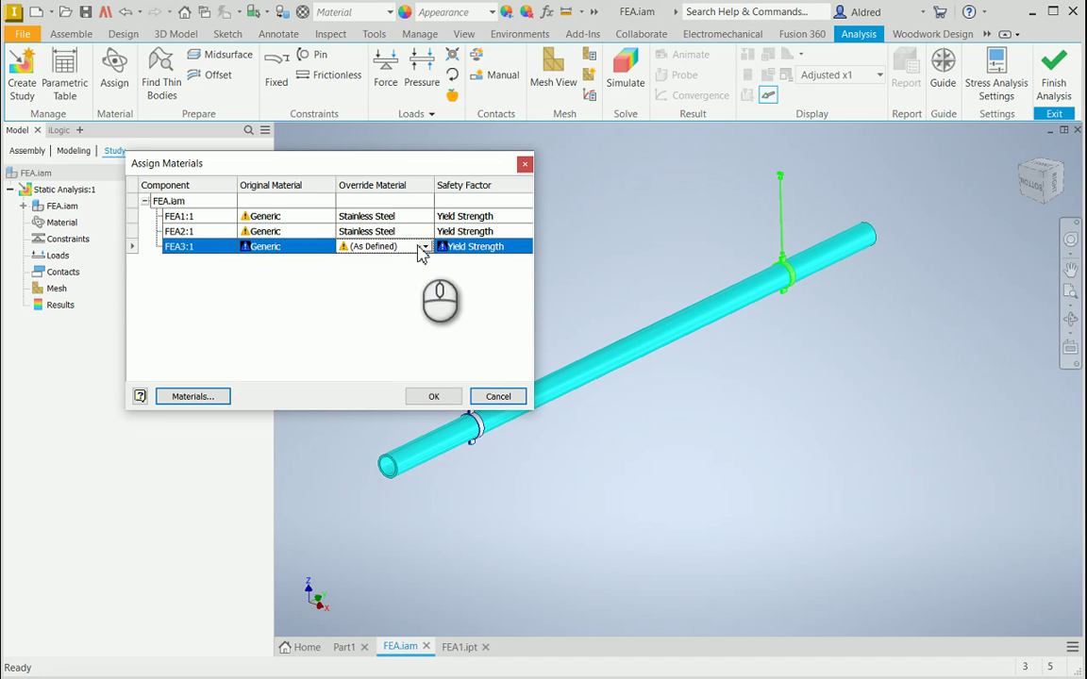
left_click(424, 246)
scroll(424, 473, "down", 4)
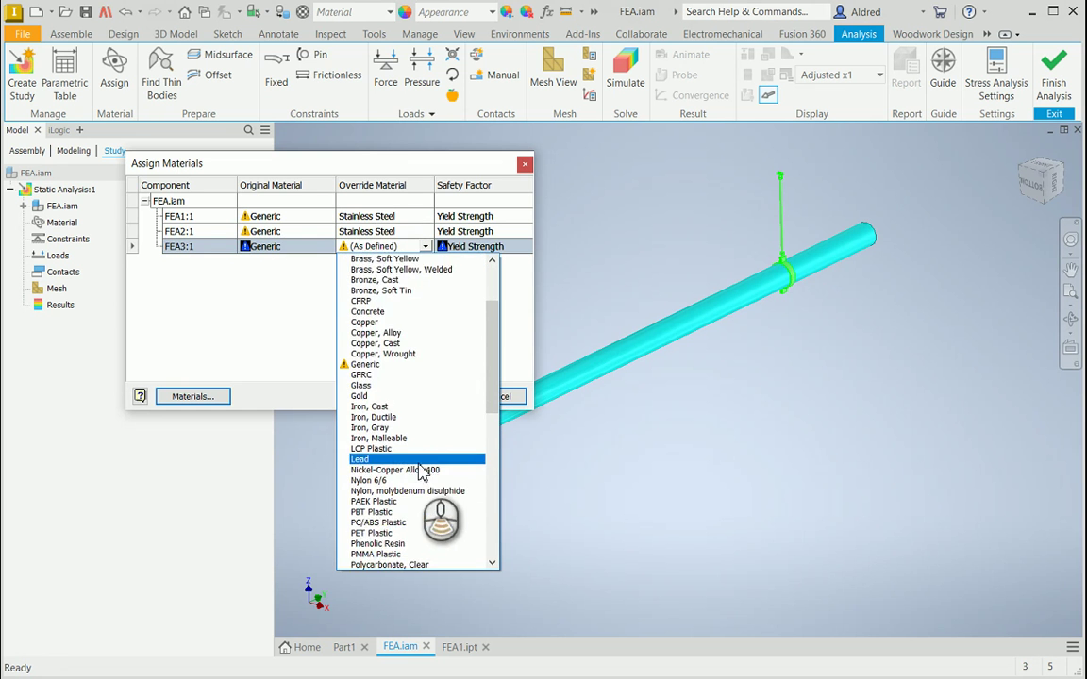
scroll(422, 472, "down", 8)
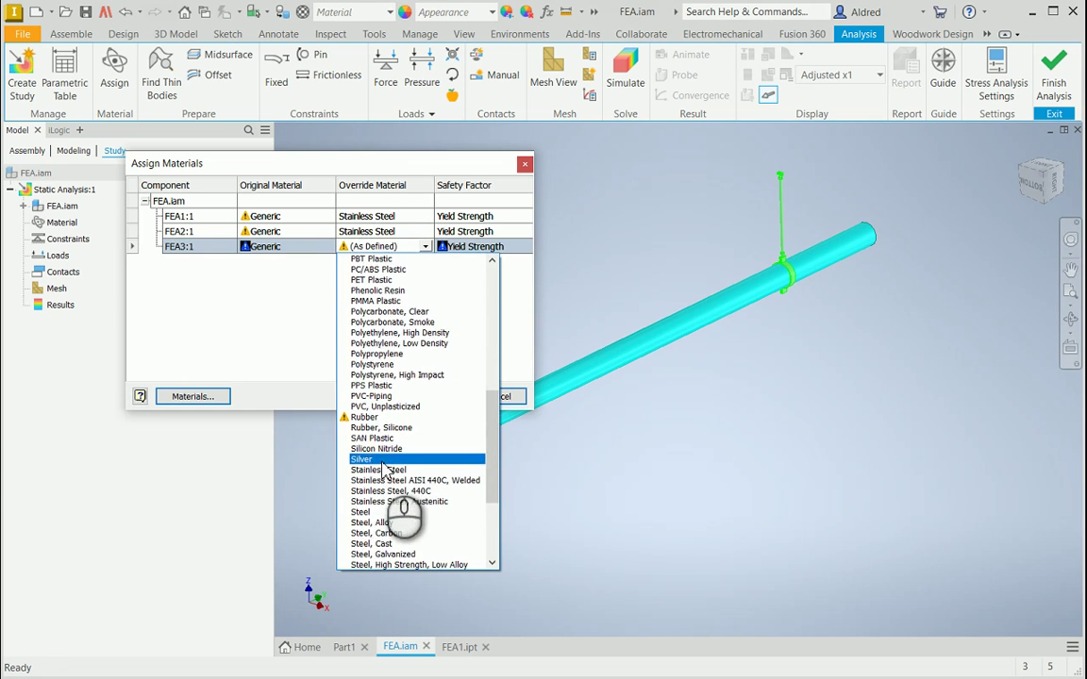
left_click(383, 470)
left_click(433, 396)
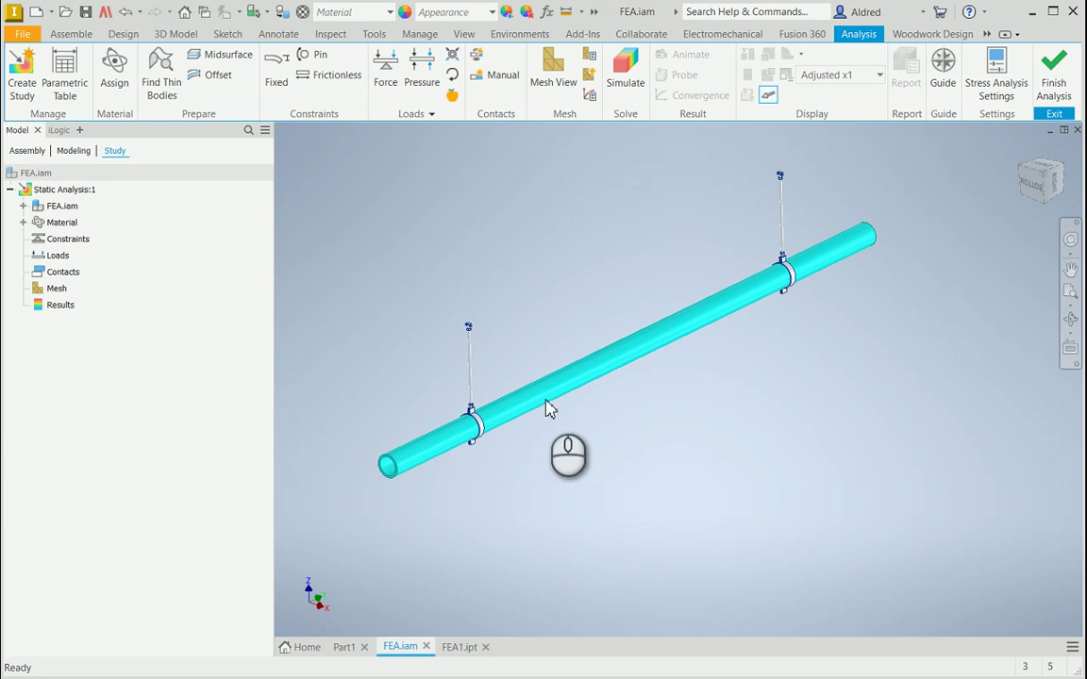
Step: Add a fixed constraint on the top face of one hanger rod's beam clamp bracket
left_click(274, 74)
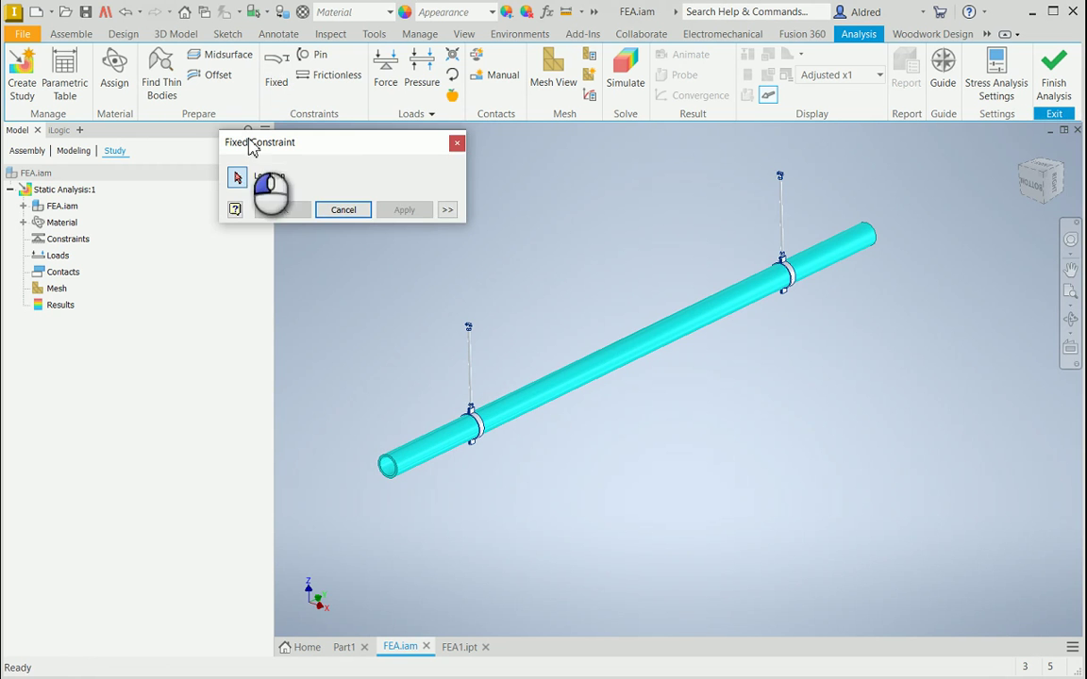
scroll(468, 332, "up", 5)
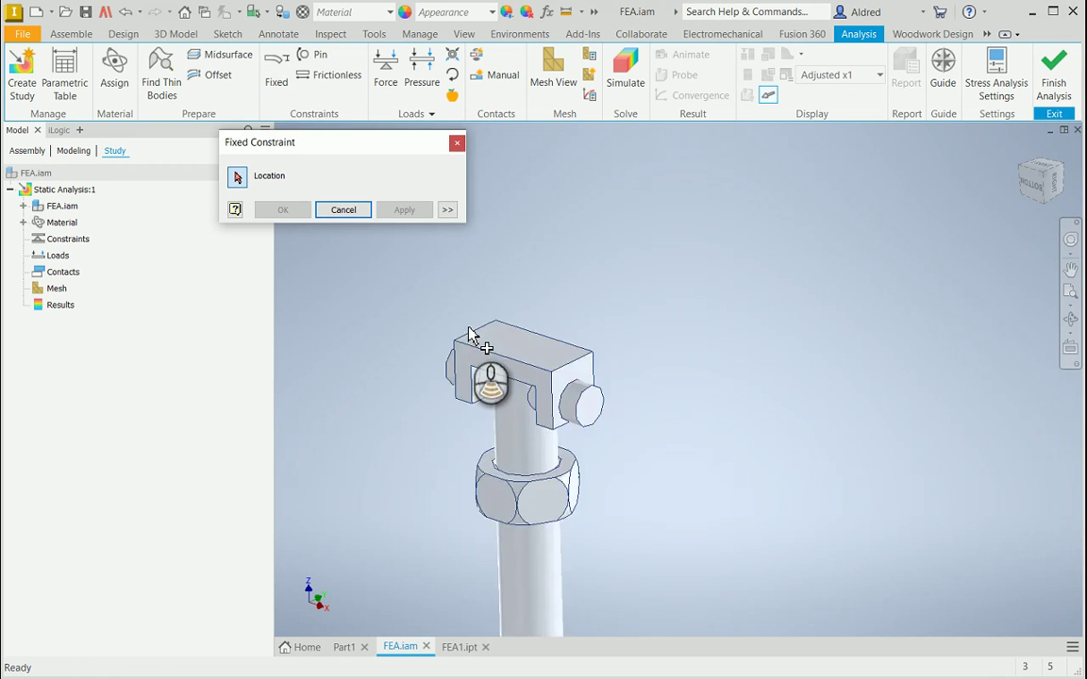
left_click(560, 351)
scroll(778, 290, "down", 4)
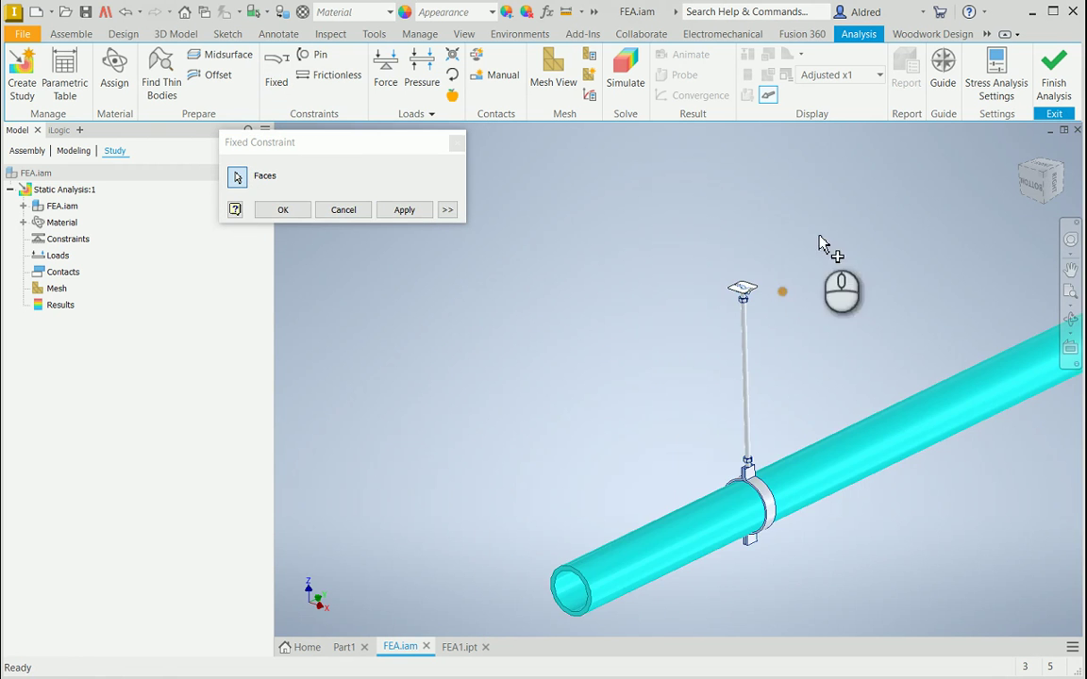
middle_click_drag(771, 298, 750, 325)
scroll(597, 391, "up", 6)
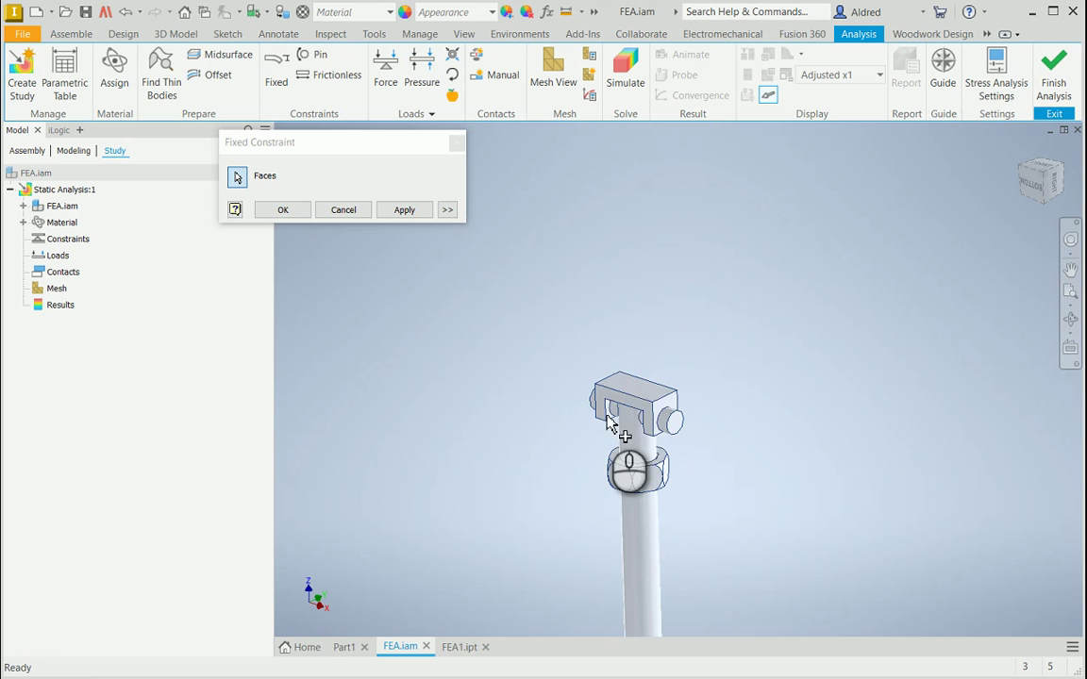
left_click(629, 387)
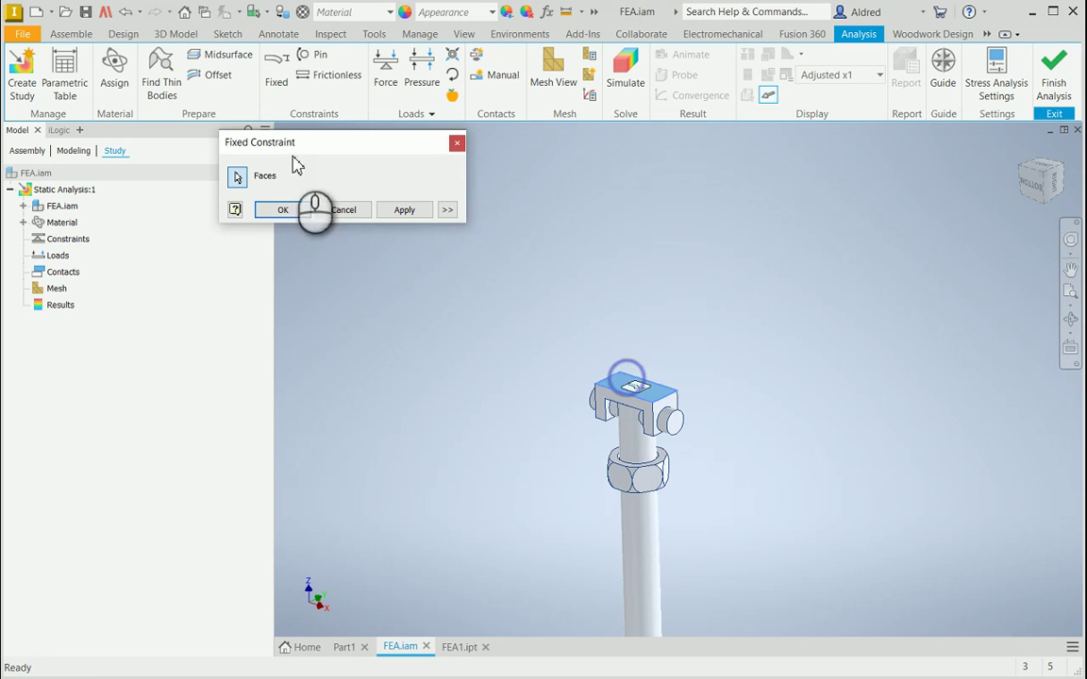
left_click(280, 212)
scroll(590, 399, "down", 8)
middle_click_drag(574, 420, 943, 231)
scroll(566, 471, "up", 8)
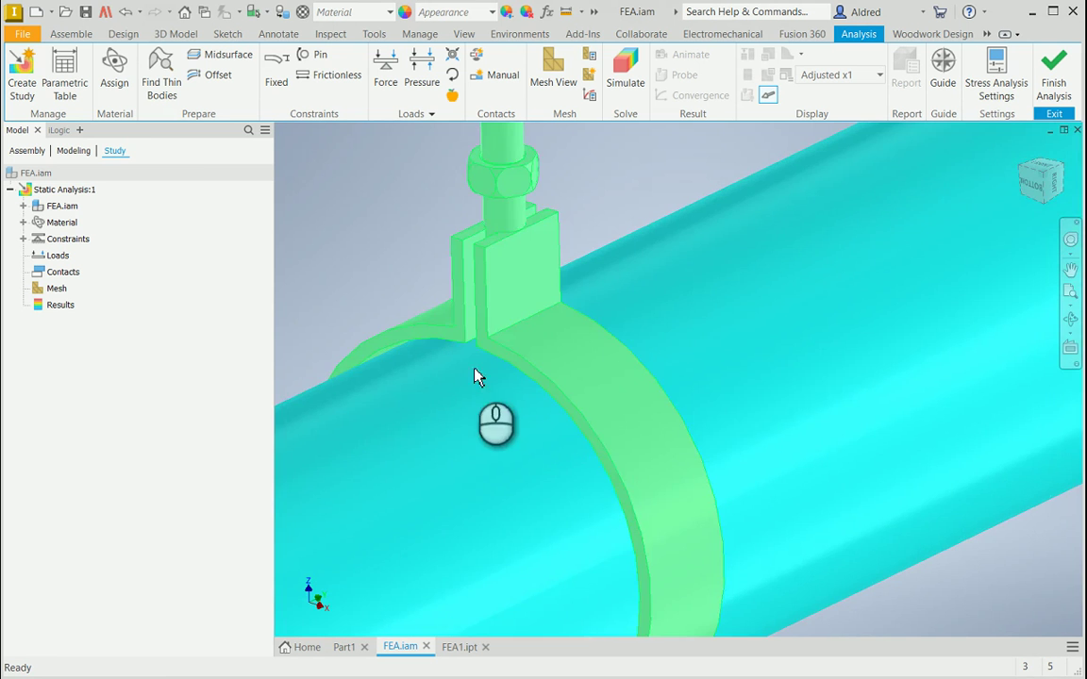
Step: Generate automatic contacts for FEA.iam and close the Manual Contact dialog without adding one
scroll(536, 387, "down", 6)
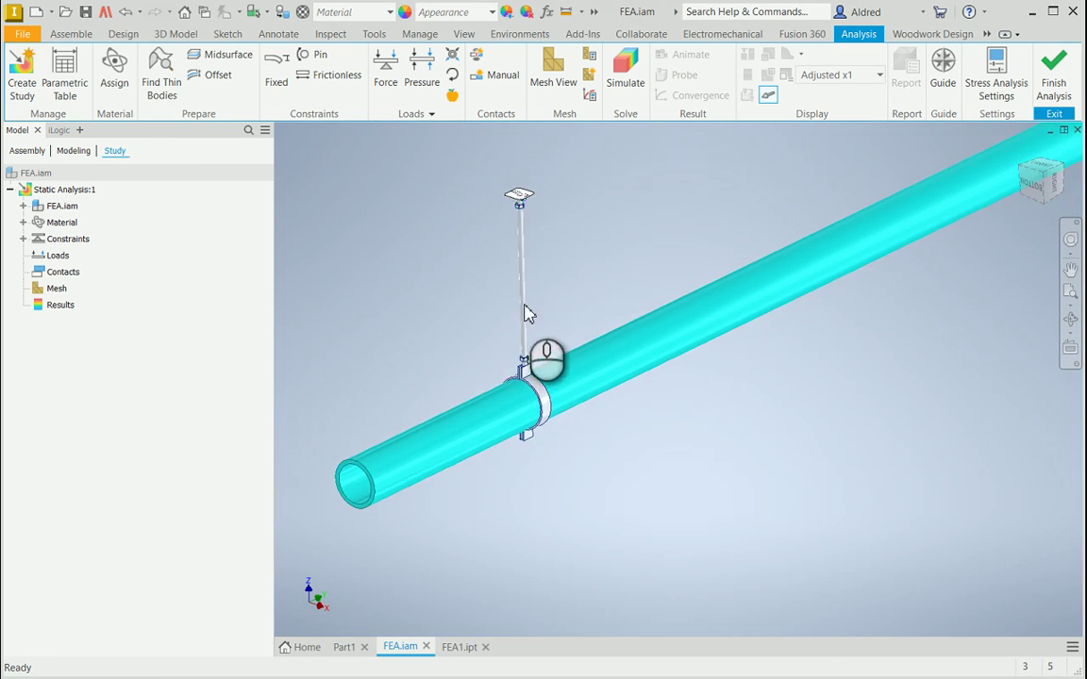
middle_click_drag(526, 317, 528, 351)
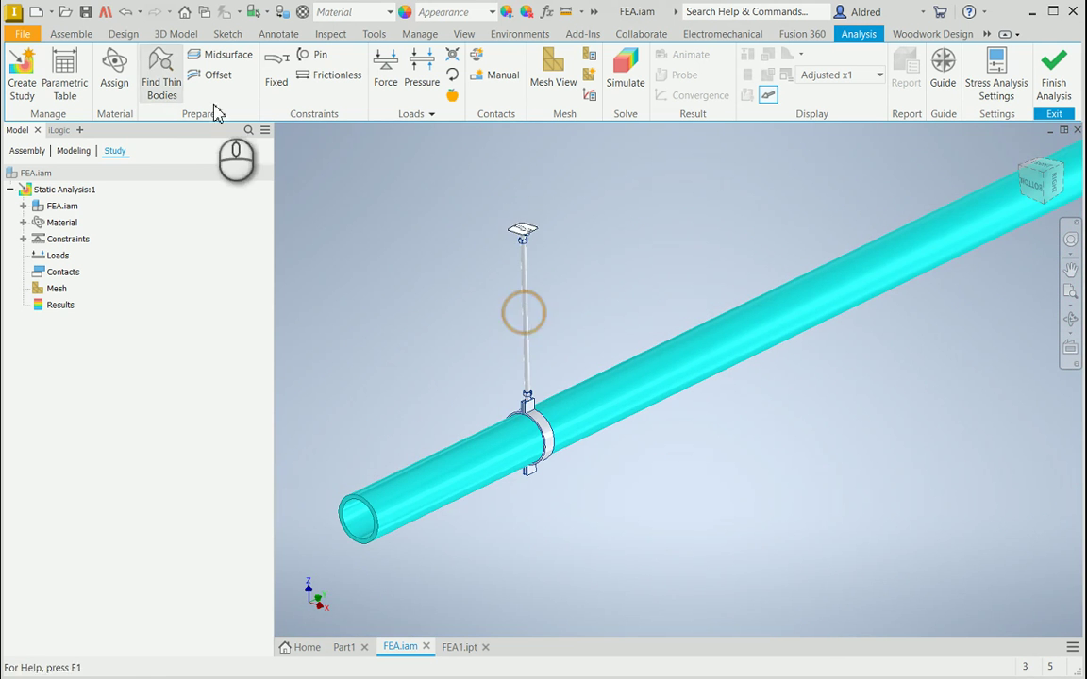
left_click(498, 80)
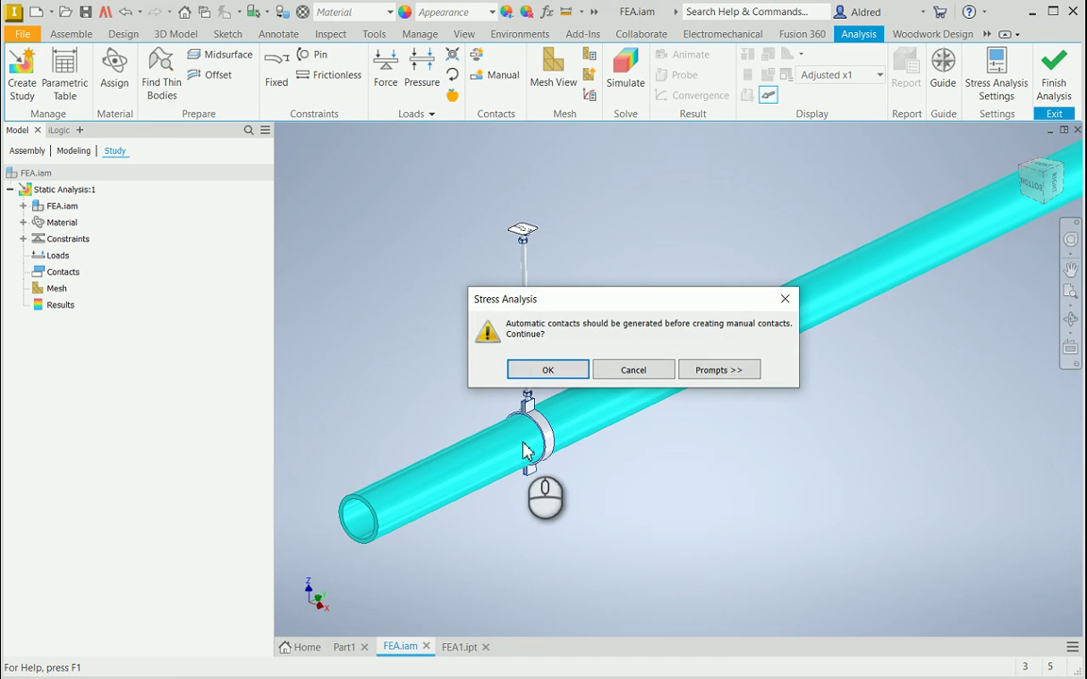
left_click(579, 371)
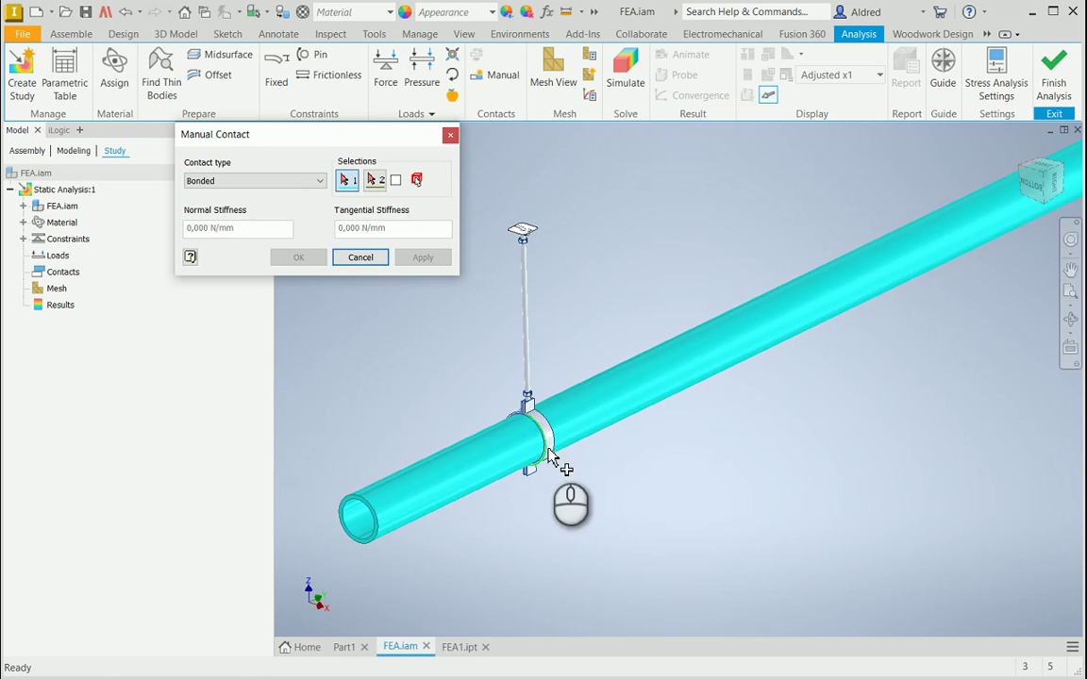
left_click(358, 258)
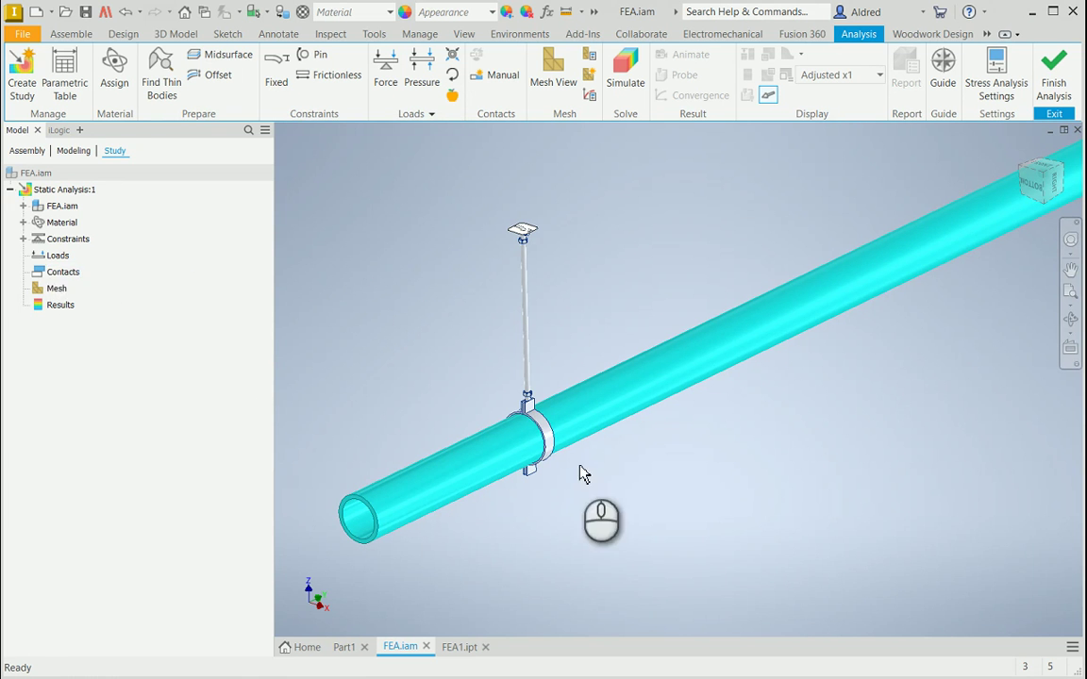
scroll(595, 436, "up", 3)
Step: Pick the pipe surface and the clamp ring's inner face for a bonded manual contact
middle_click_drag(635, 417, 585, 410, "shift")
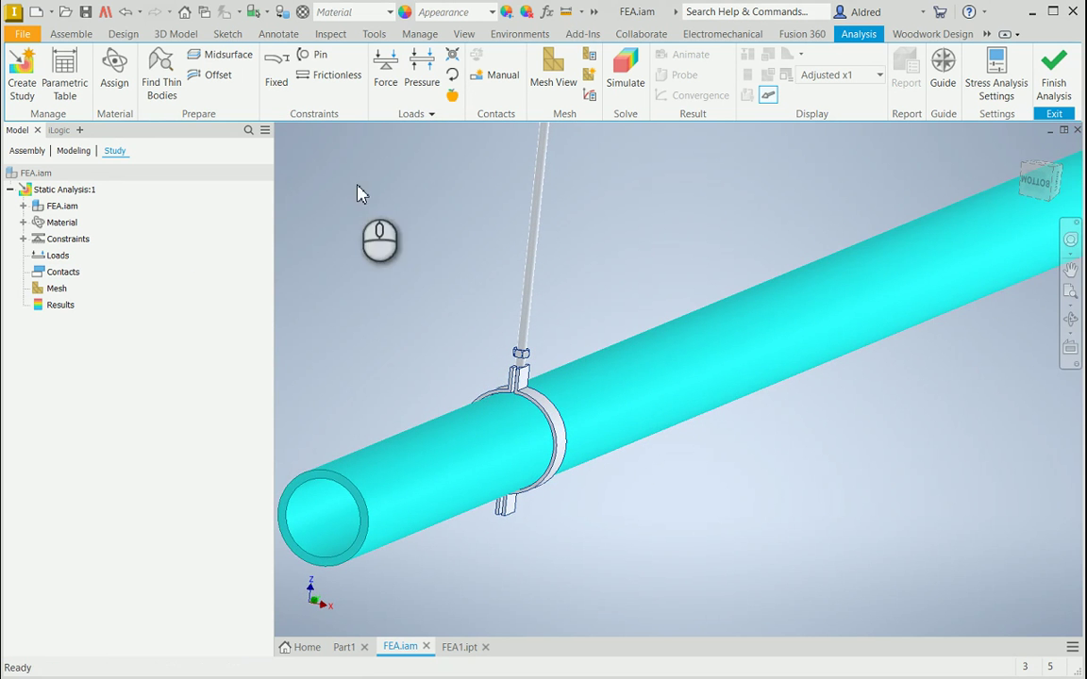
left_click(497, 75)
scroll(473, 478, "up", 5)
scroll(472, 451, "down", 5)
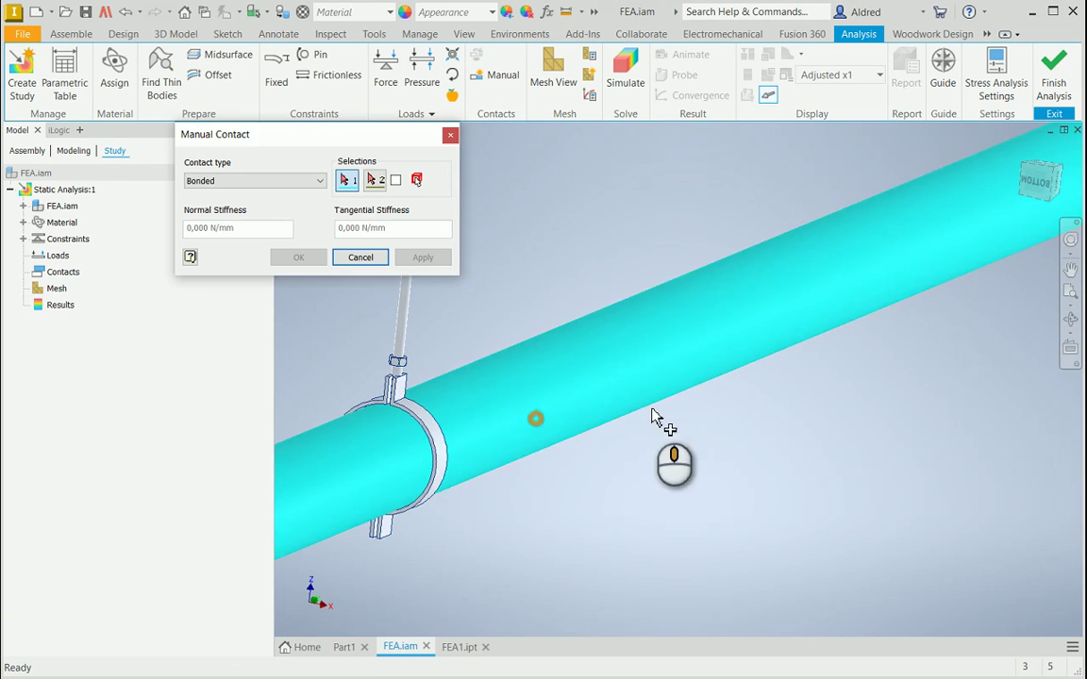
left_click(511, 371)
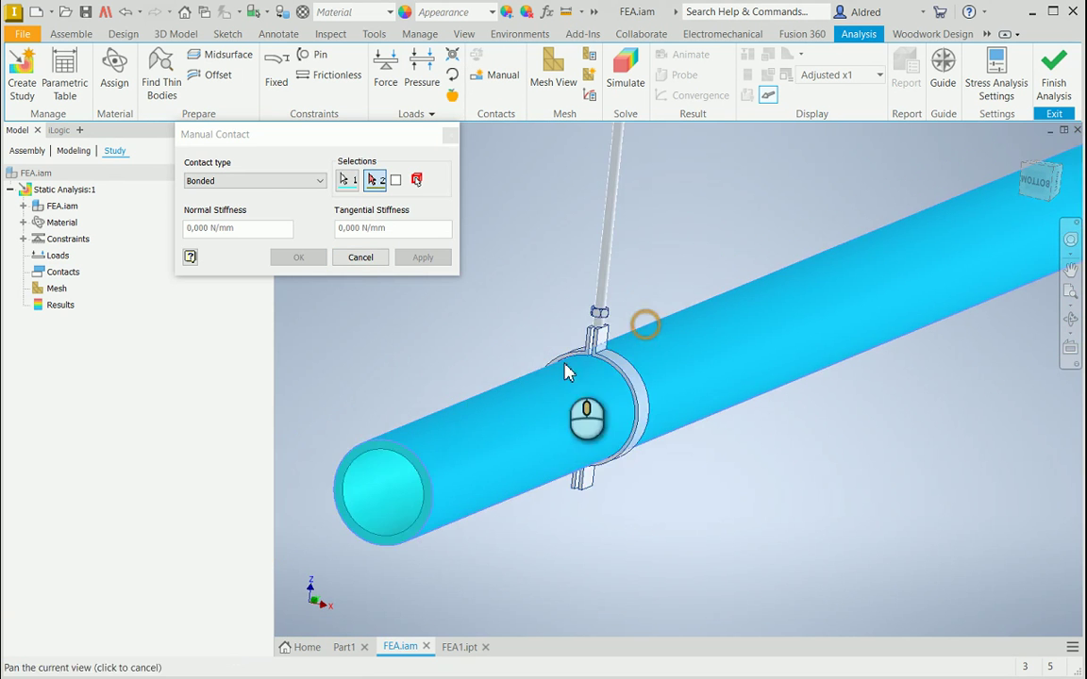
scroll(638, 392, "up", 6)
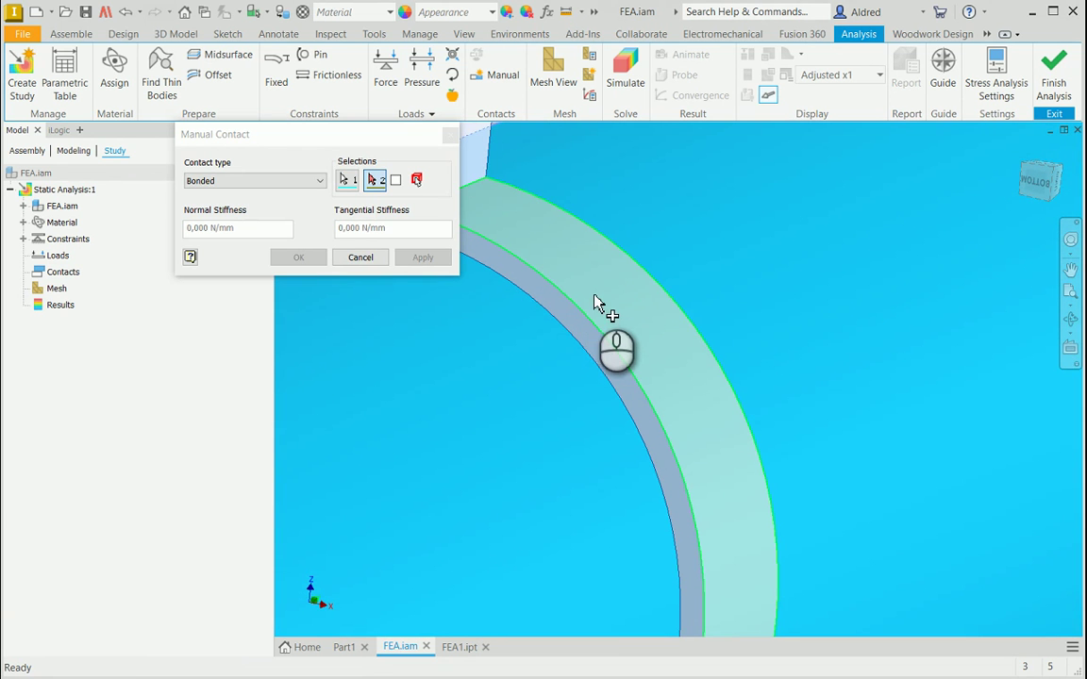
right_click(594, 299)
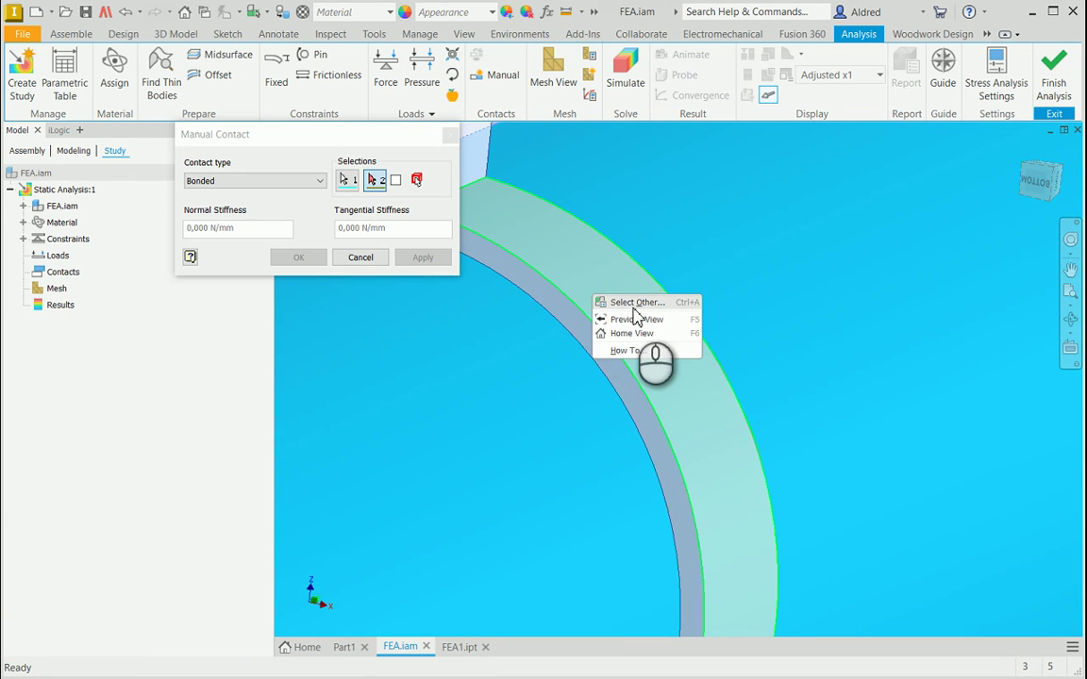
left_click(634, 303)
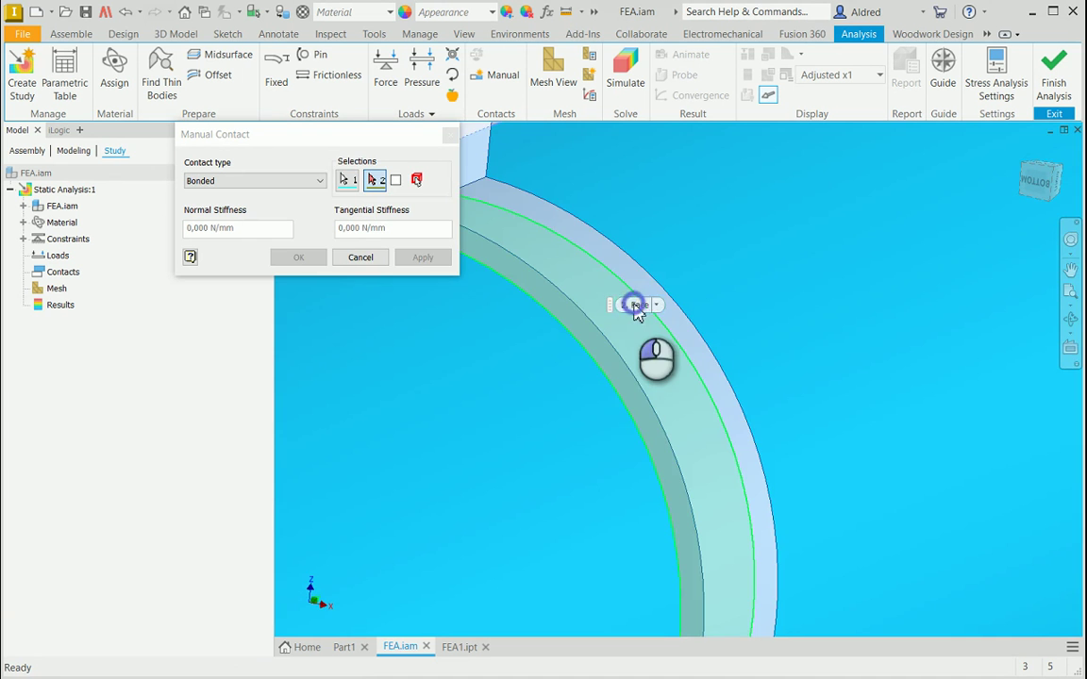
left_click(634, 307)
scroll(624, 340, "down", 5)
middle_click_drag(624, 340, 647, 358, "shift")
middle_click_drag(552, 371, 723, 381, "shift")
scroll(543, 463, "up", 5)
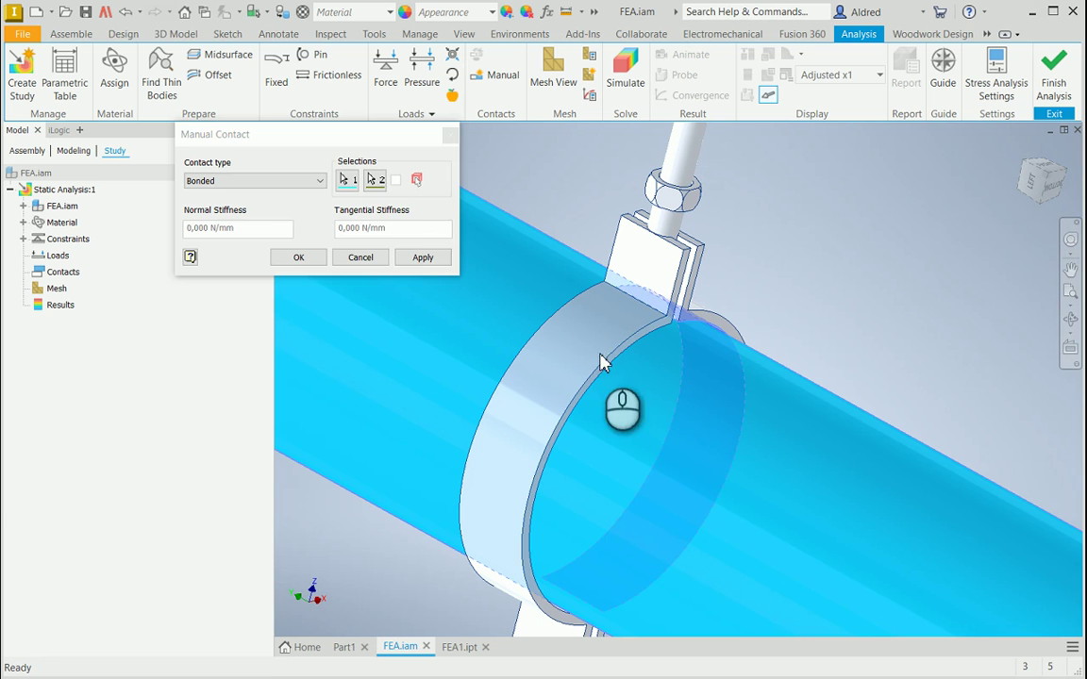
Step: Reselect the pipe and the clamp's inner face, then apply the bonded contact
left_click(420, 256)
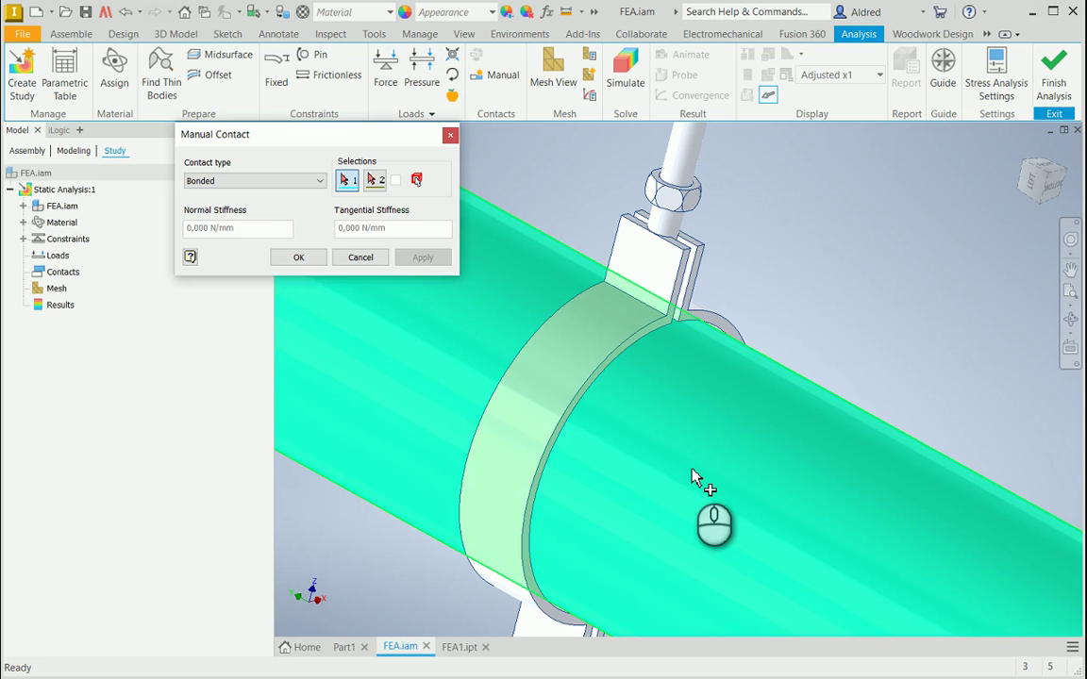
left_click(679, 474)
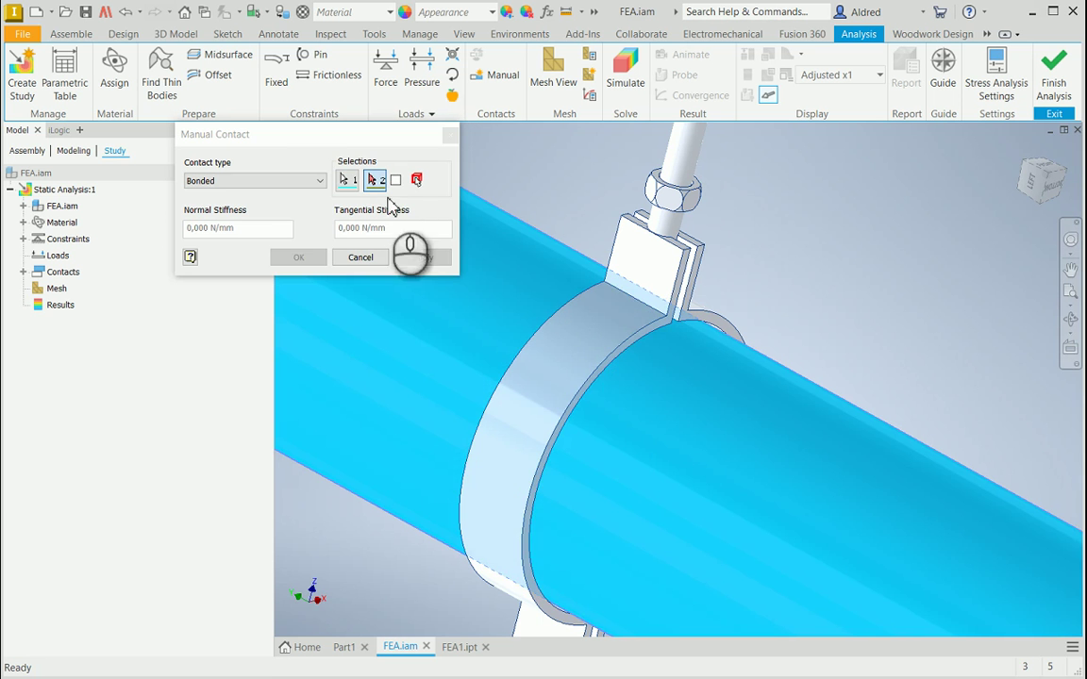
right_click(595, 346)
left_click(613, 350)
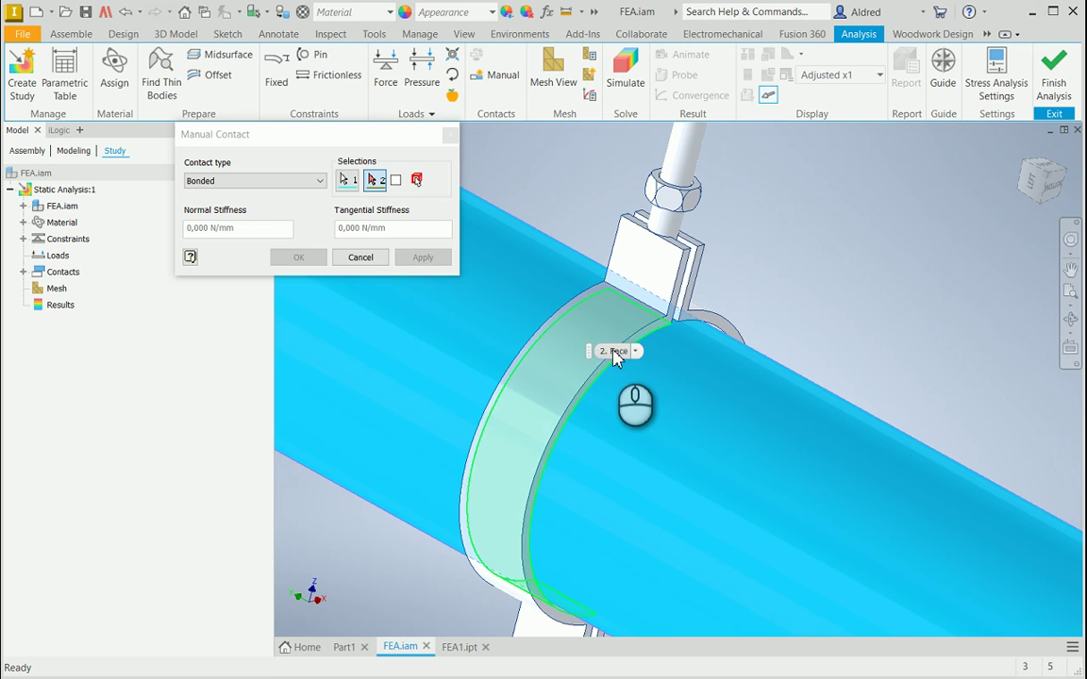
left_click(613, 356)
left_click(423, 257)
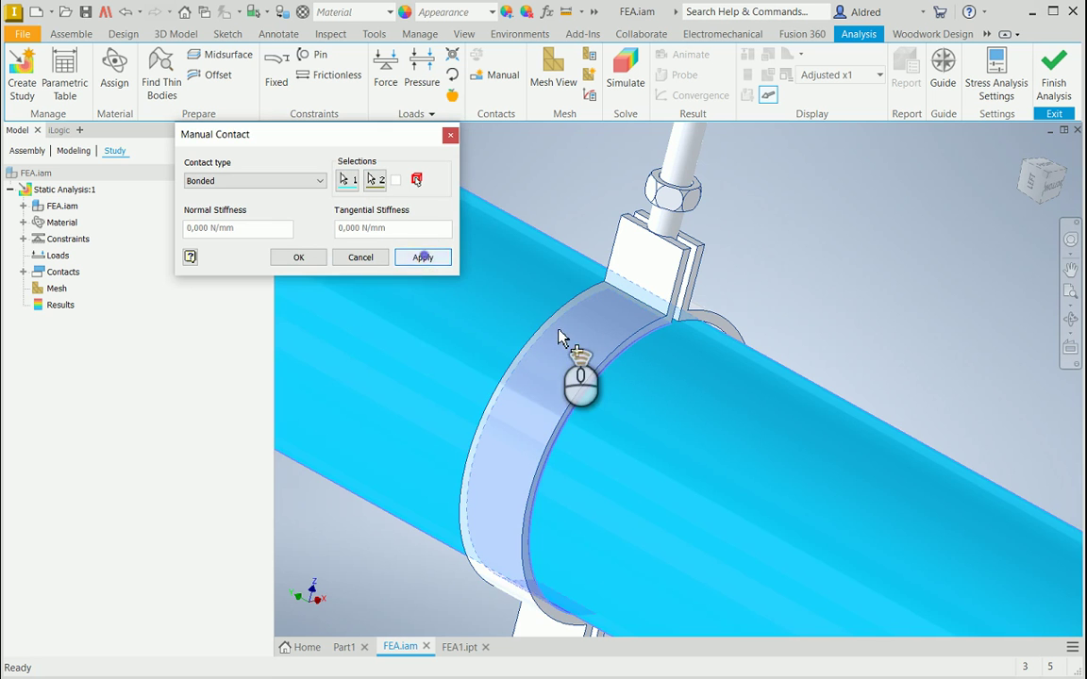
scroll(559, 337, "up", 5)
middle_click_drag(563, 339, 497, 388)
Step: View the clamp from below and apply a contact for the current selections
scroll(415, 403, "down", 5)
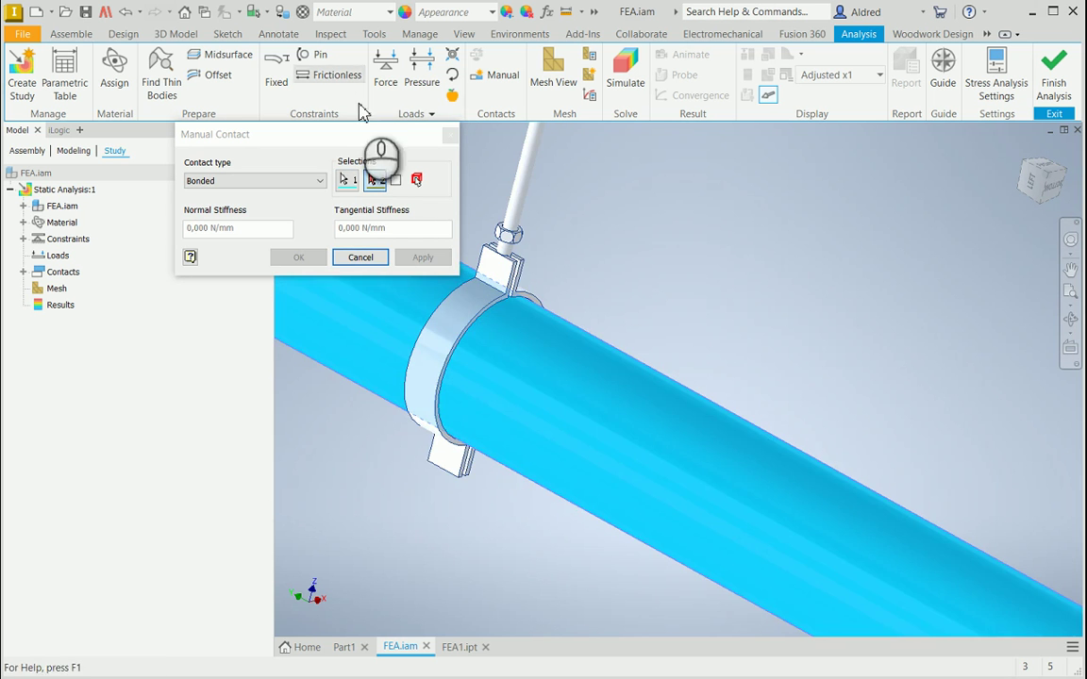
scroll(476, 325, "down", 2)
right_click(471, 303)
left_click(498, 314)
scroll(497, 314, "up", 3)
middle_click_drag(619, 296, 754, 344, "shift")
left_click(423, 257)
Step: Bond the pipe to the other clamp's inner face and close the Manual Contact window
scroll(735, 370, "down", 3)
scroll(734, 371, "down", 2)
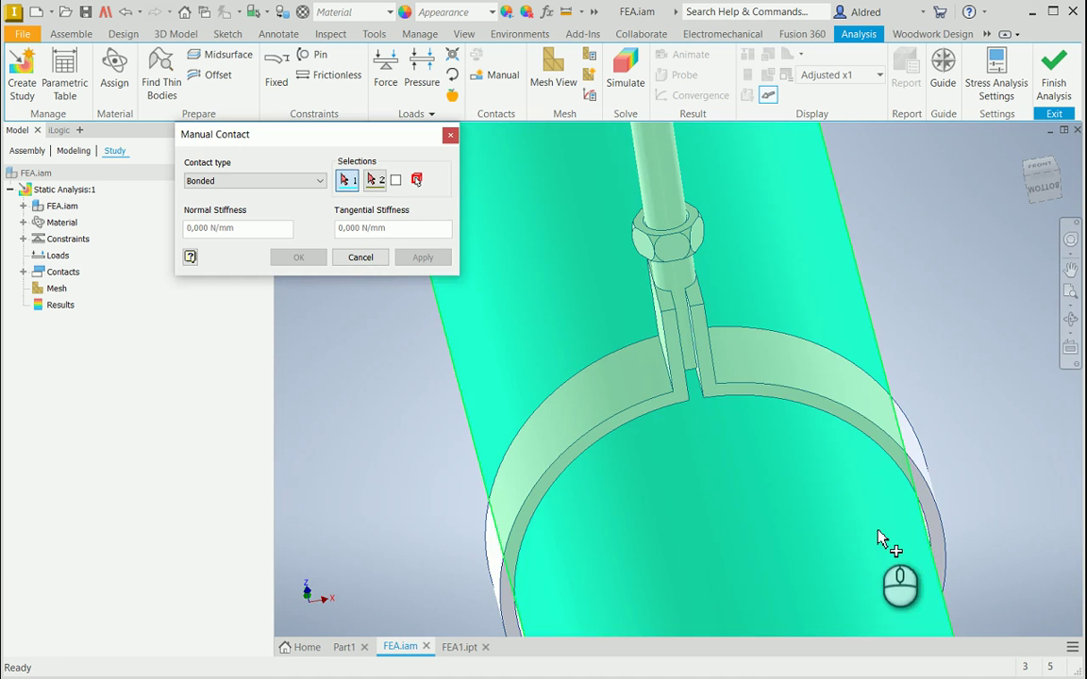
left_click(882, 533)
right_click(757, 351)
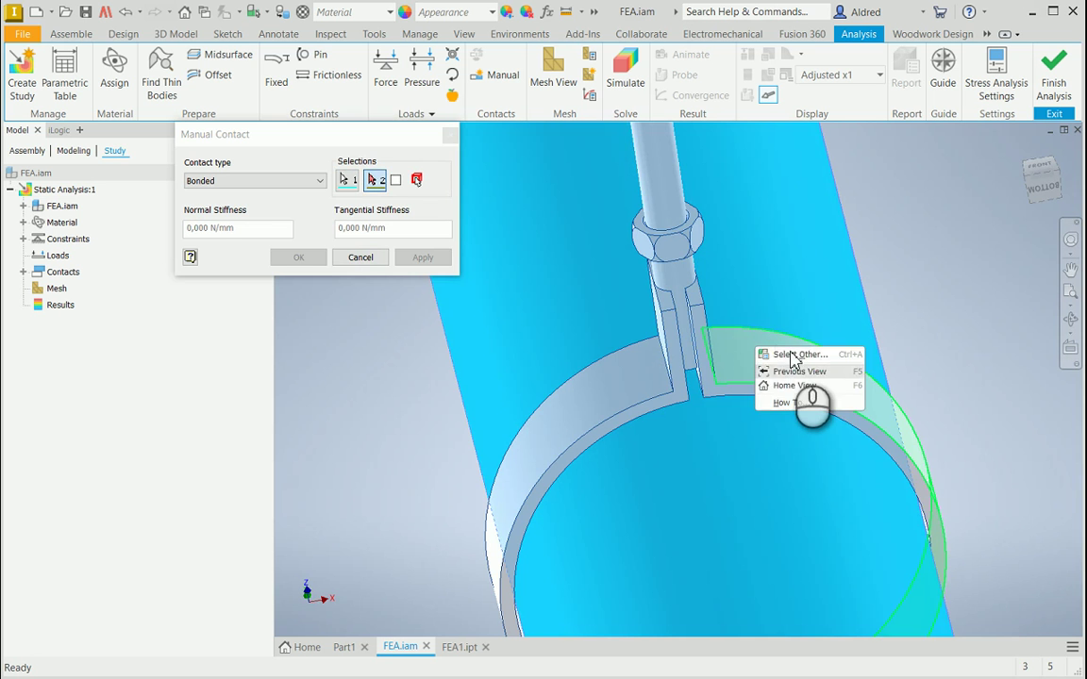
left_click(794, 355)
left_click(793, 355)
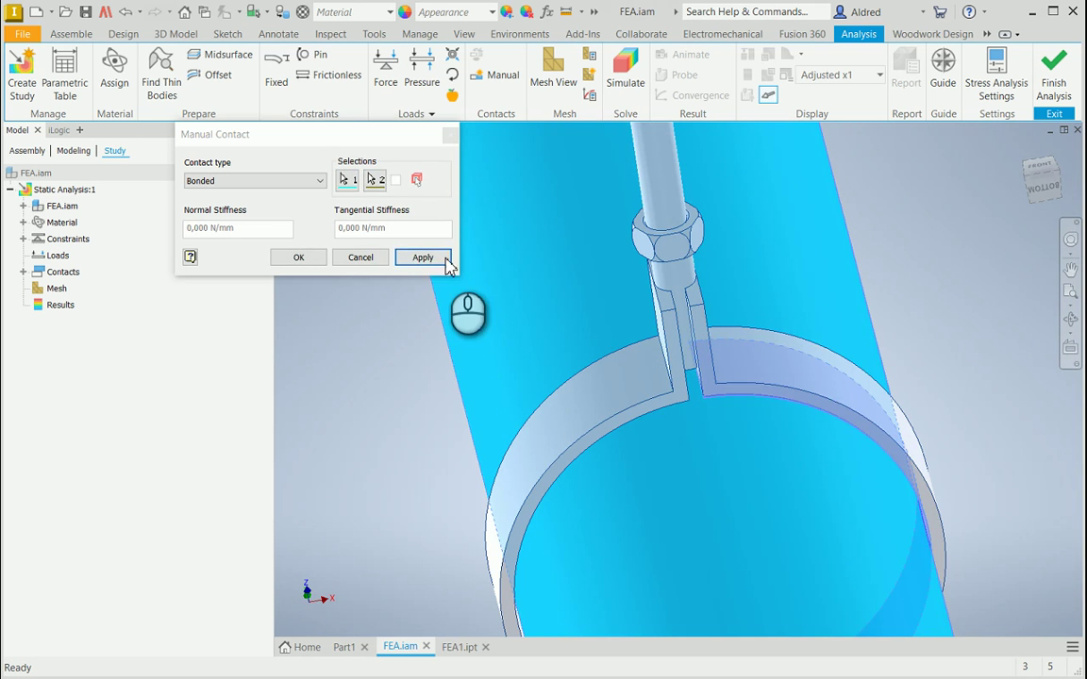
left_click(424, 256)
left_click(360, 257)
scroll(521, 364, "down", 8)
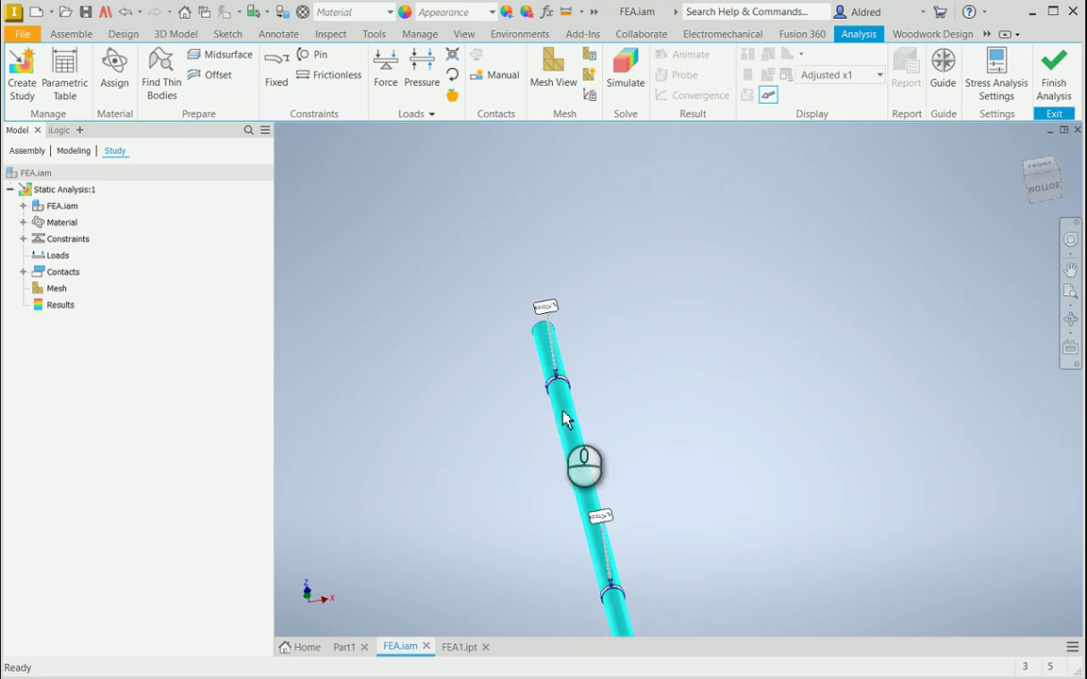
middle_click_drag(581, 417, 765, 376, "shift")
scroll(754, 406, "up", 3)
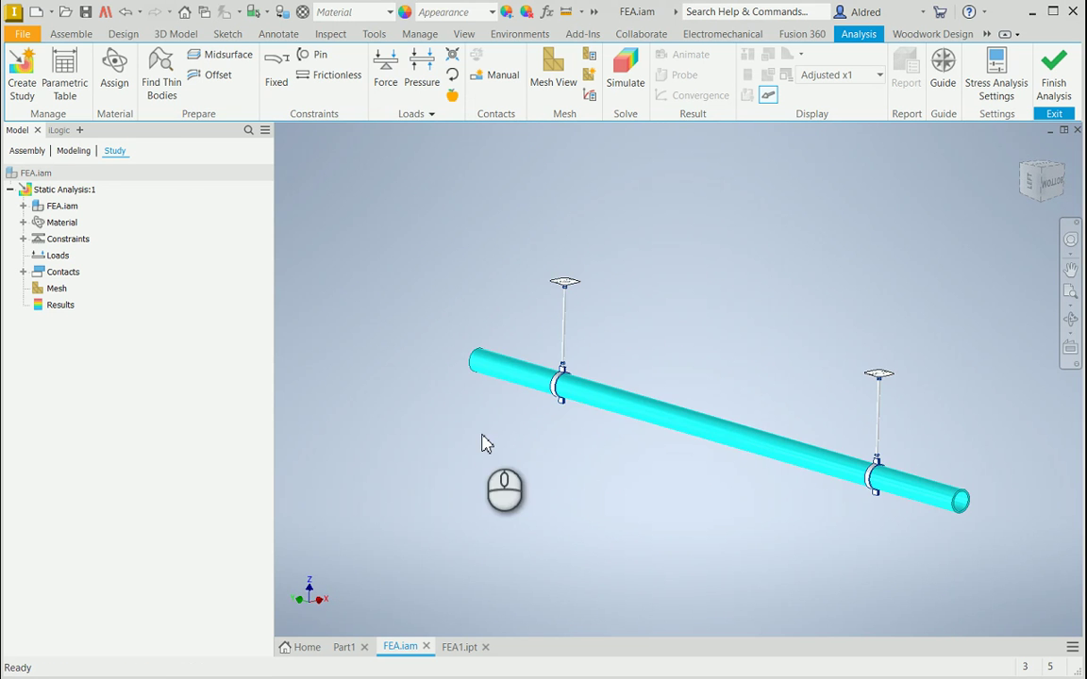
Step: Expand FEA.iam and FEA1:1 in the study tree to review the bonded contacts
middle_click_drag(729, 575, 719, 545)
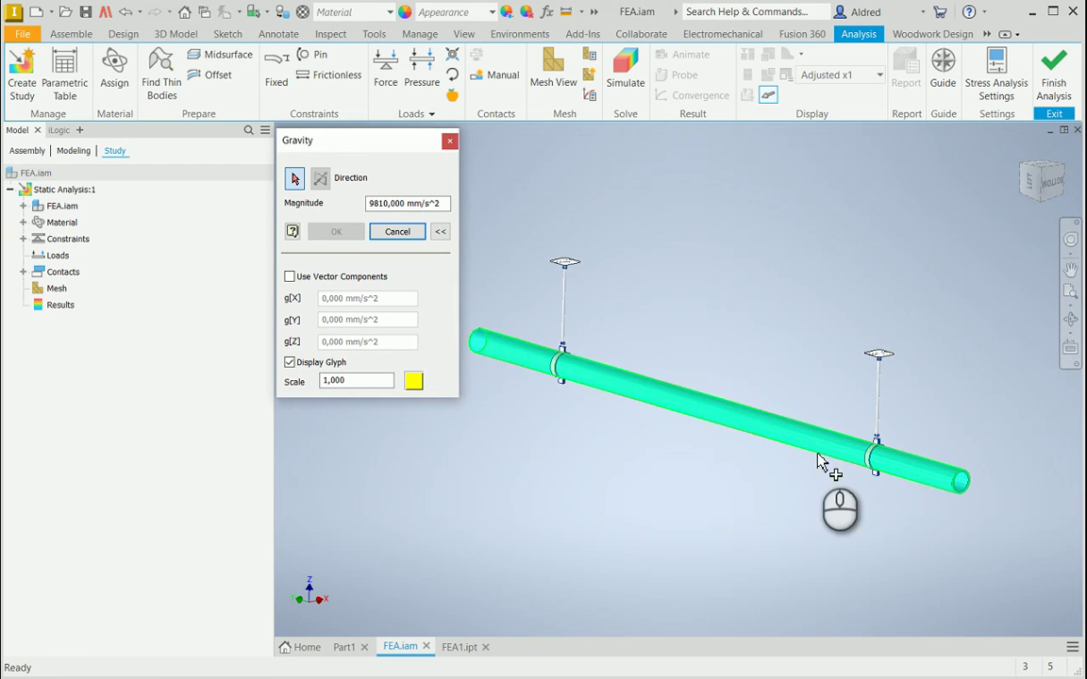
mouse_move(812, 455)
middle_mouse_down("shift")
mouse_move(780, 484)
mouse_move(782, 442)
mouse_move(801, 458)
middle_mouse_up("shift")
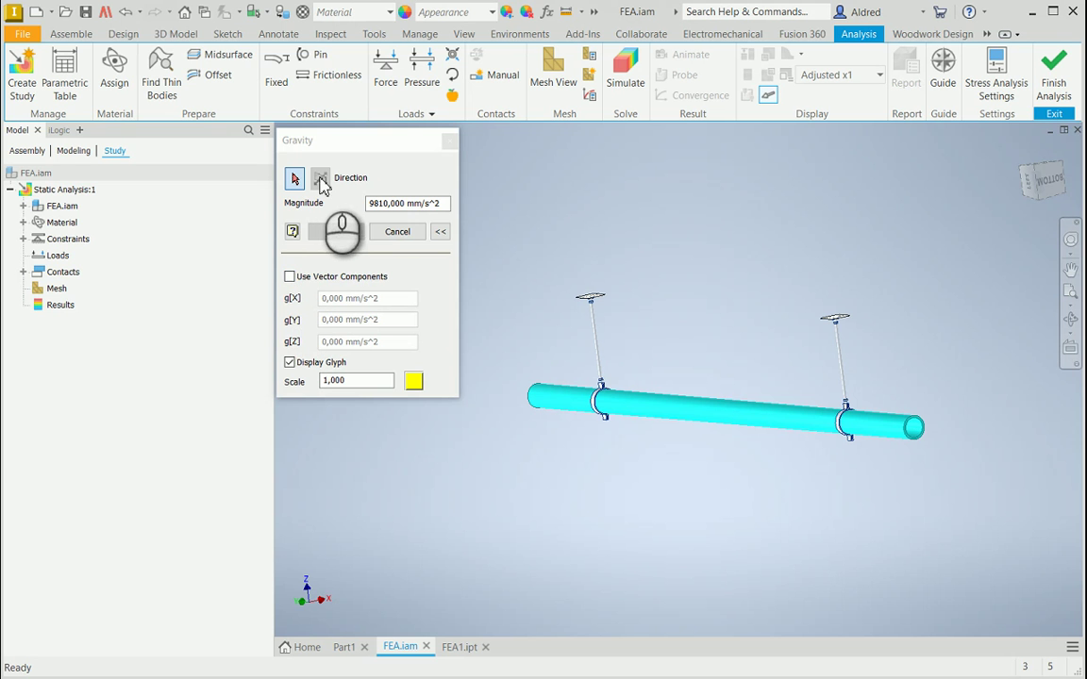
left_click(27, 206)
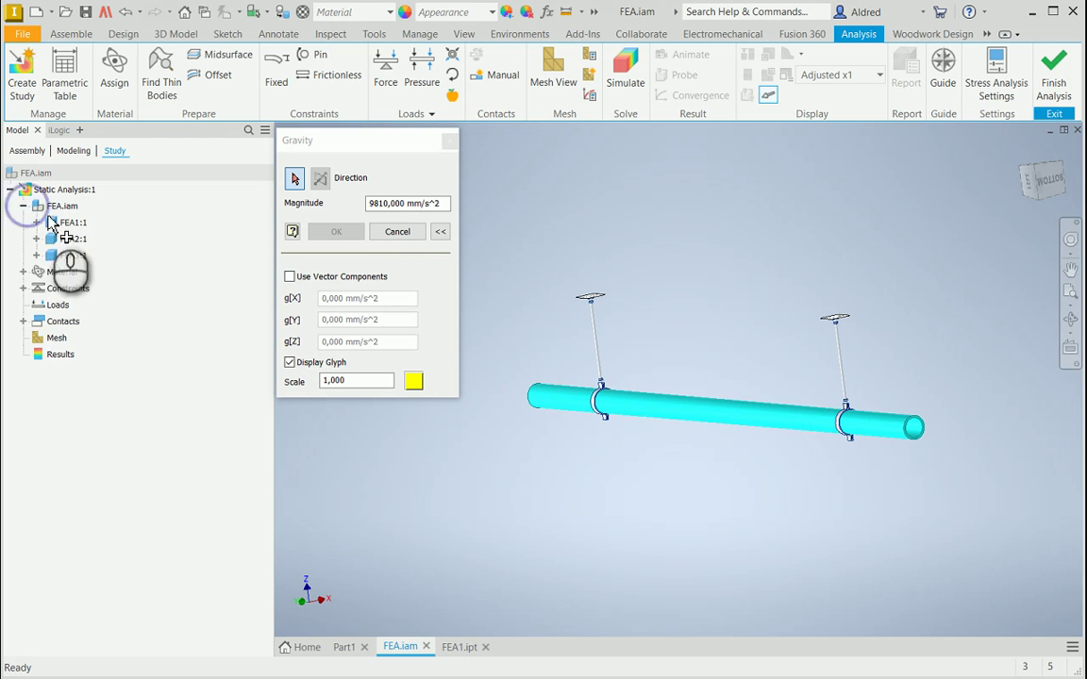
left_click(35, 222)
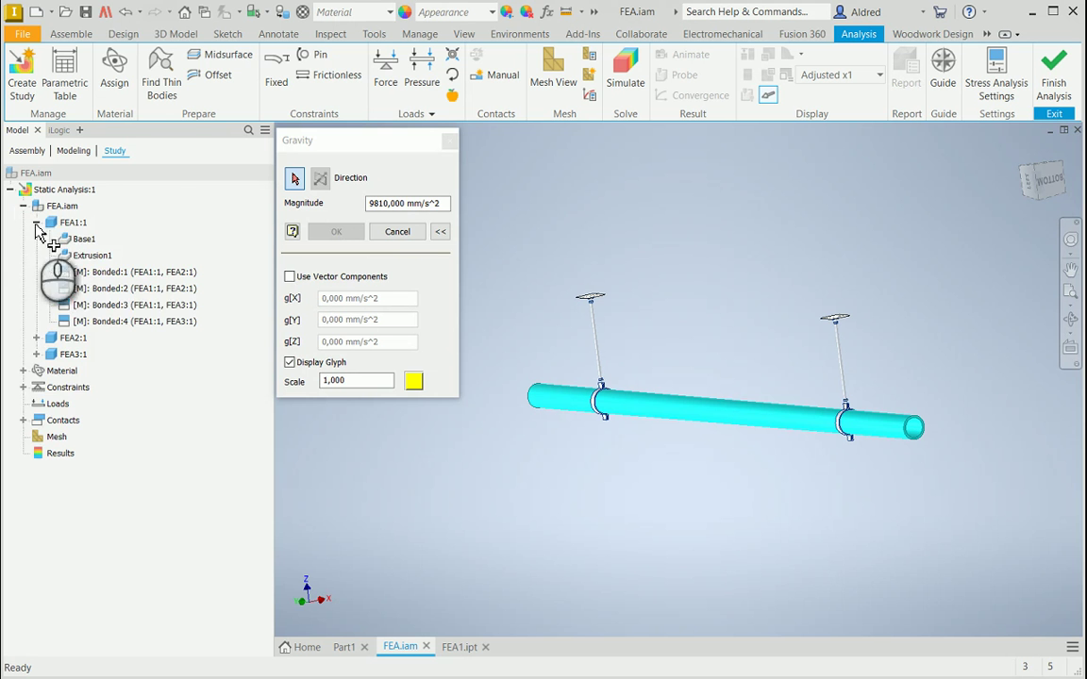
left_click(23, 205)
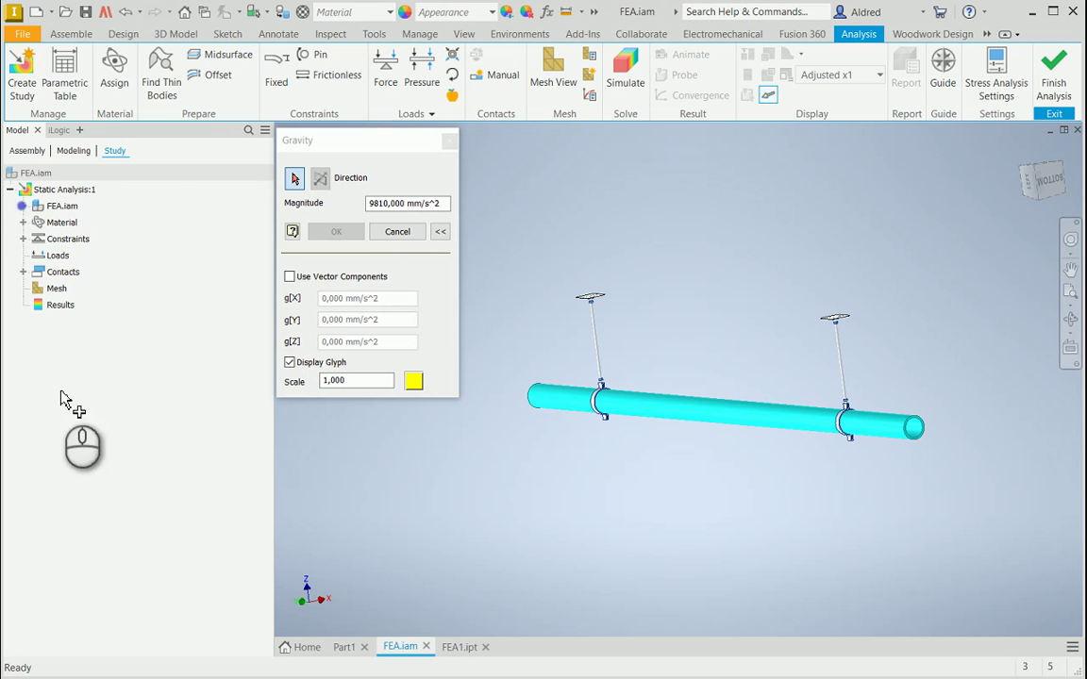
Step: Apply a 9810 mm/s^2 gravity load pointing down along a hanger rod (g[Z] -9810)
left_click(834, 343)
middle_click_drag(890, 387, 641, 444, "shift")
scroll(712, 295, "down", 5)
scroll(712, 295, "up", 4)
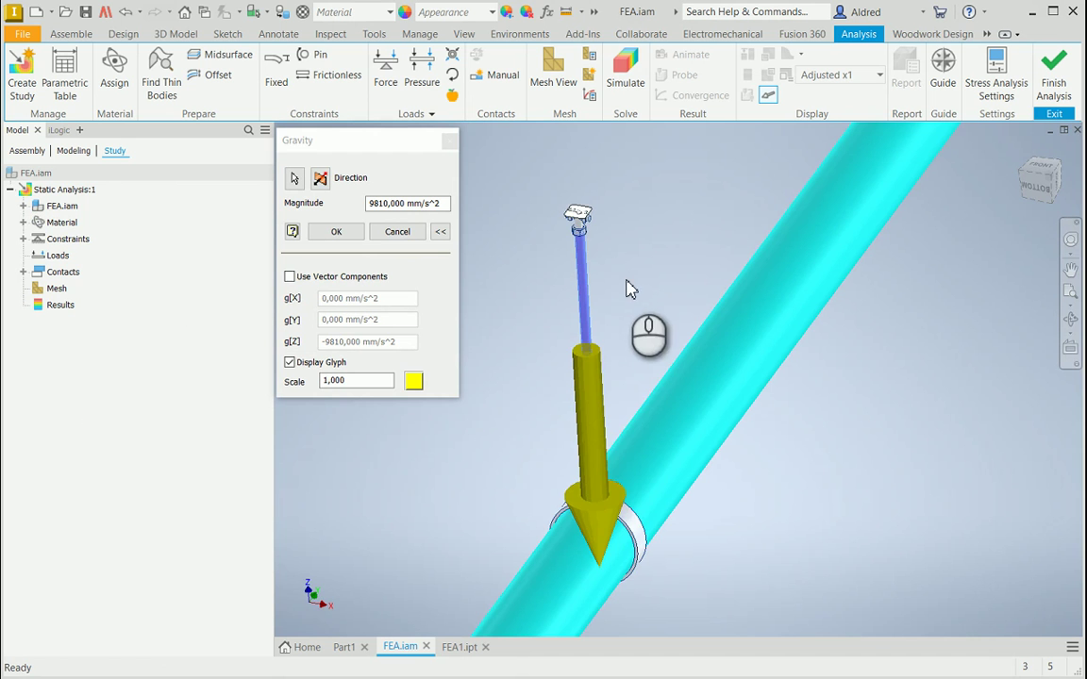
scroll(618, 434, "up", 3)
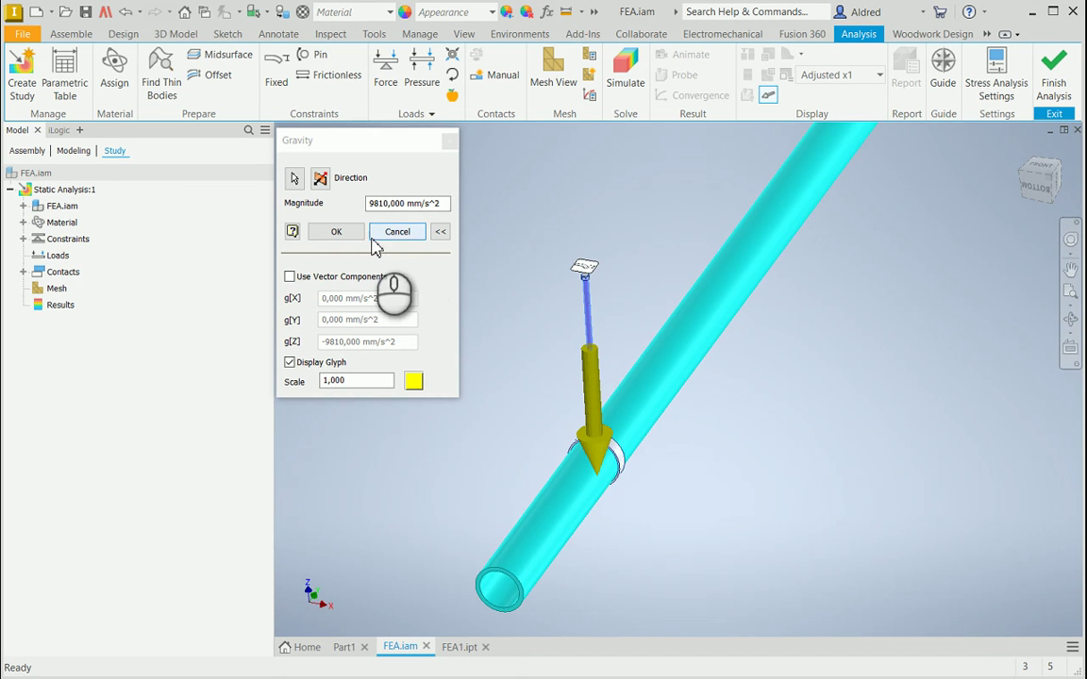
left_click(340, 233)
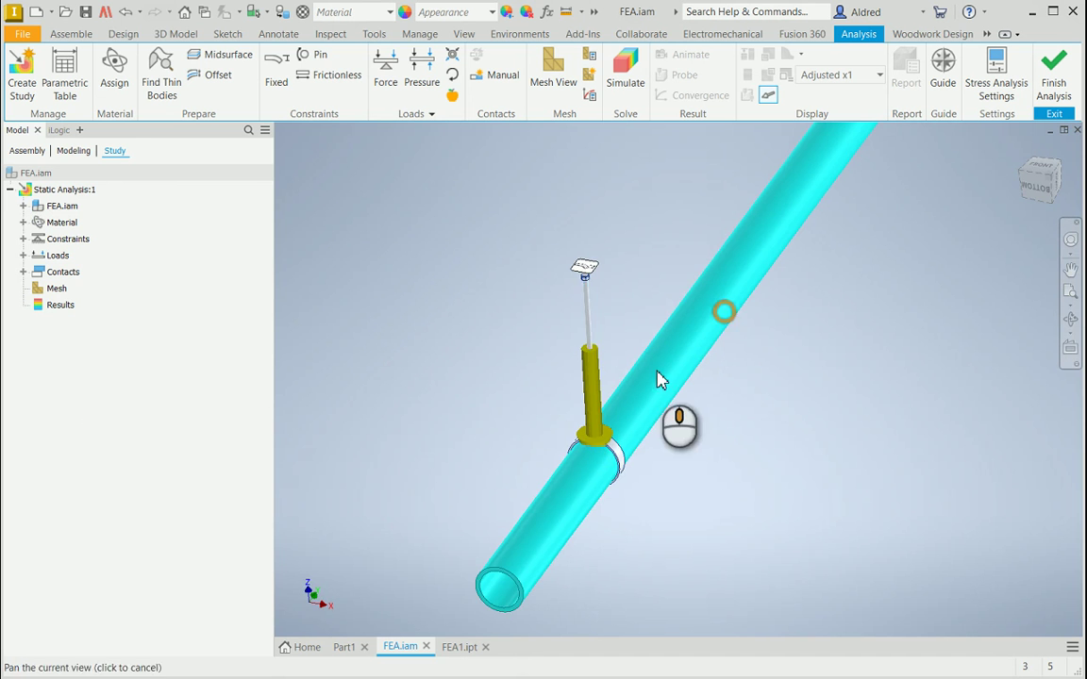
middle_click_drag(718, 359, 657, 375)
scroll(647, 396, "up", 3)
middle_click_drag(643, 417, 687, 398, "shift")
Step: Mesh the assembly (22259 nodes, 11315 elements) and bring up the Simulate dialog, moved aside
scroll(681, 397, "down", 3)
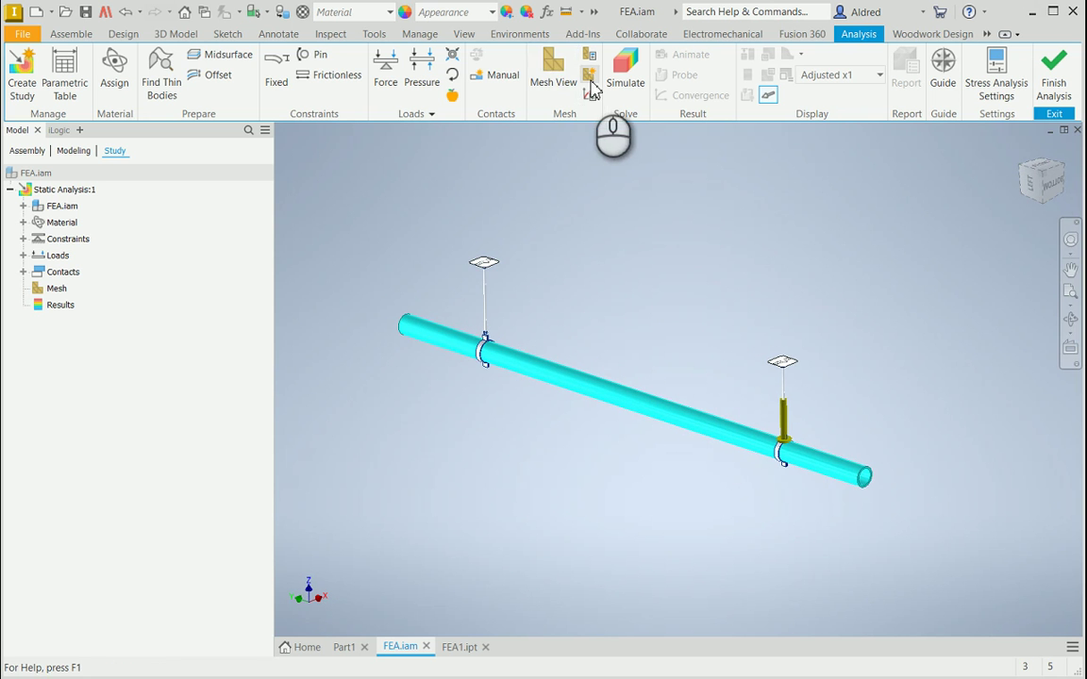
left_click(553, 70)
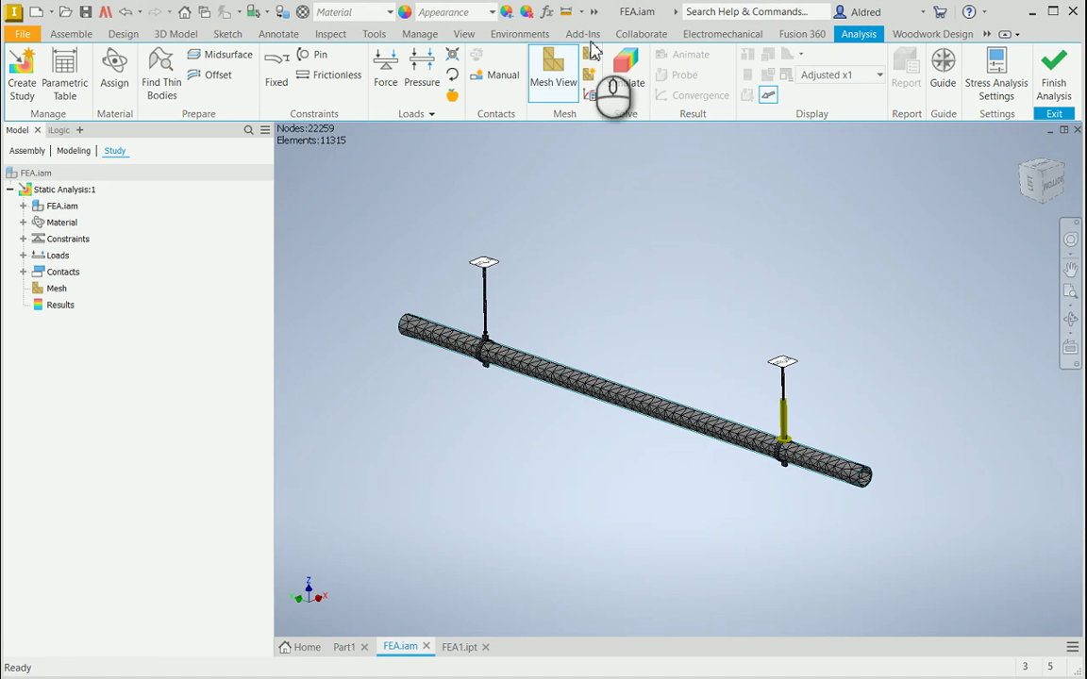
left_click(619, 62)
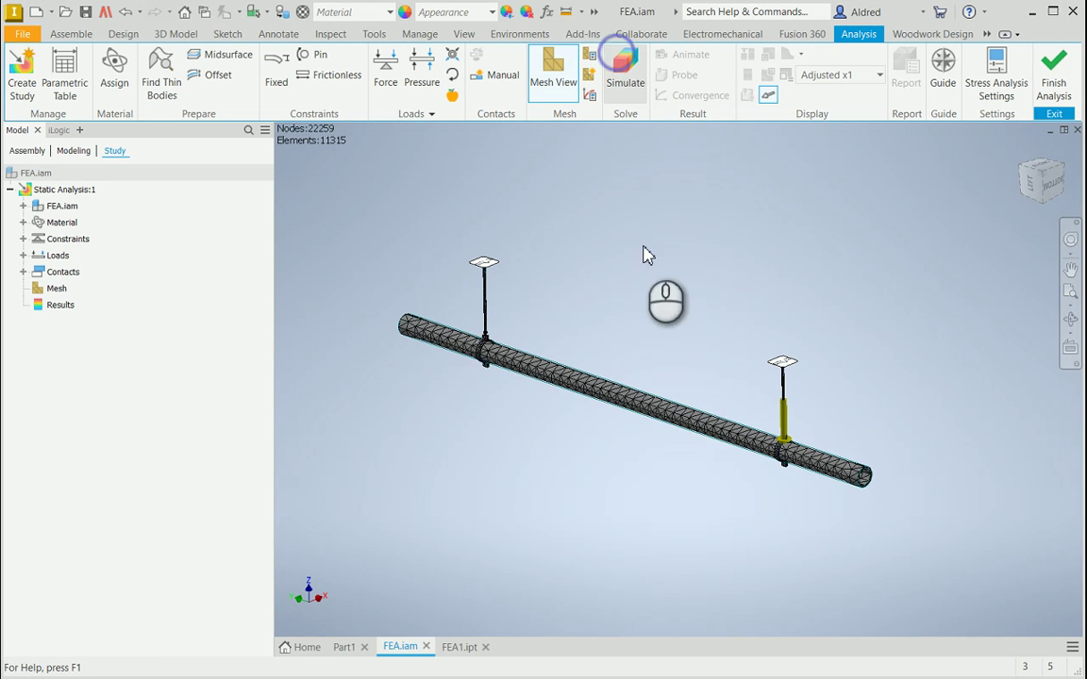
left_click_drag(1049, 135, 467, 135)
Step: Run the study and display the Displacement result, peaking at 0.4304 mm
left_click(542, 294)
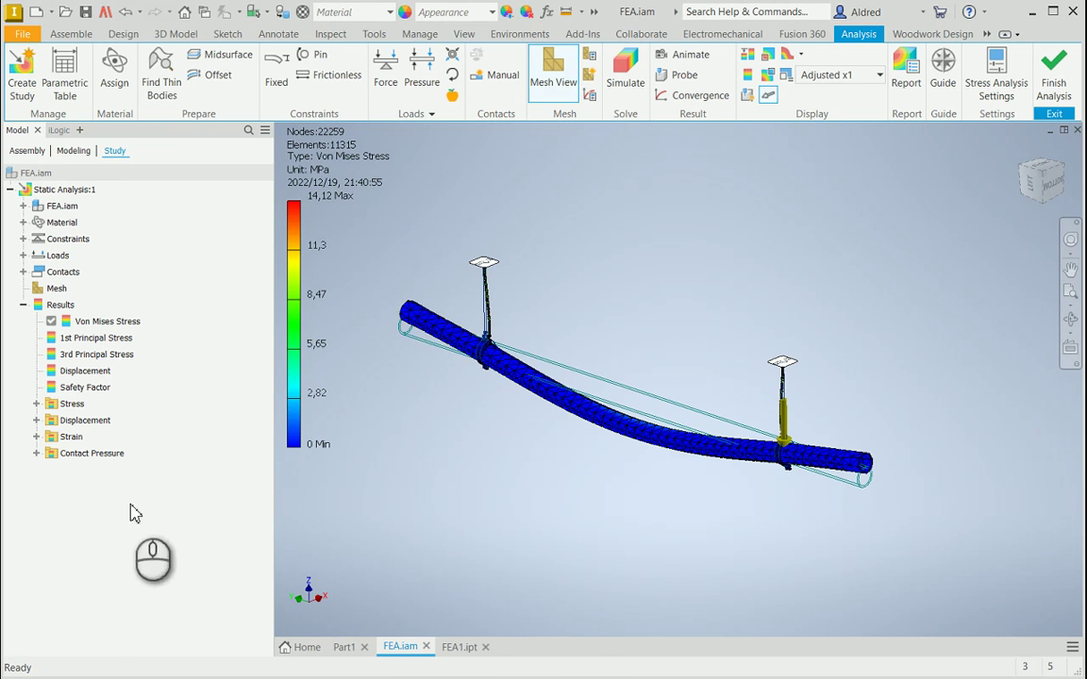
double_click(94, 370)
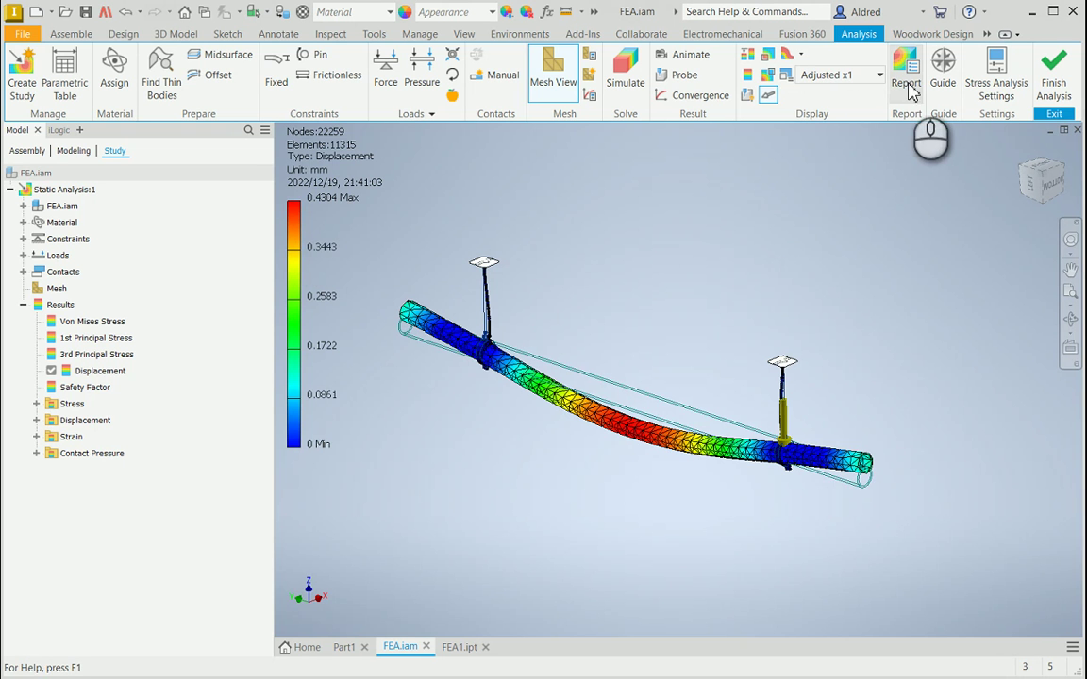
Step: Preview the deformation at Actual scale, then set it to Adjusted x0.5
left_click(878, 74)
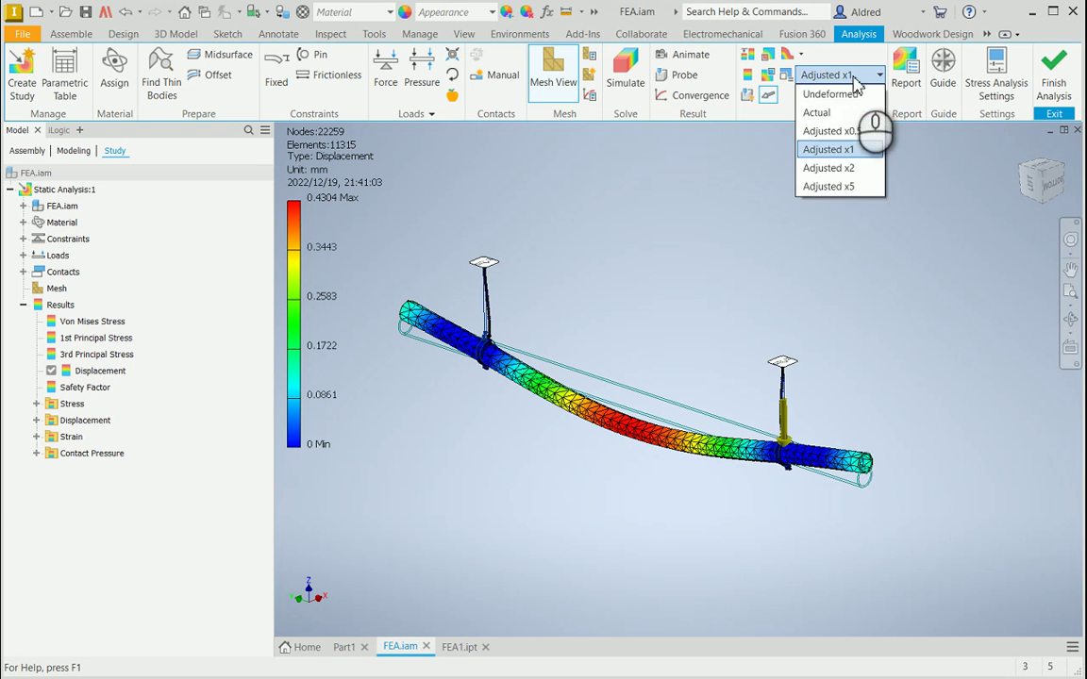
left_click(847, 114)
scroll(634, 395, "down", 3)
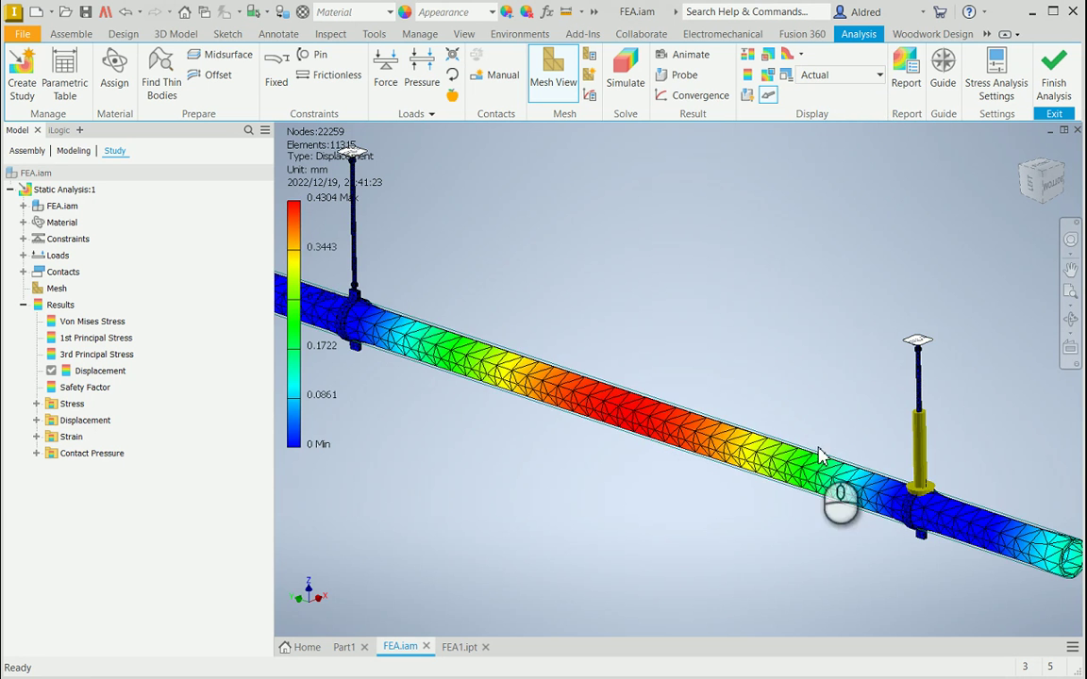
scroll(698, 382, "up", 3)
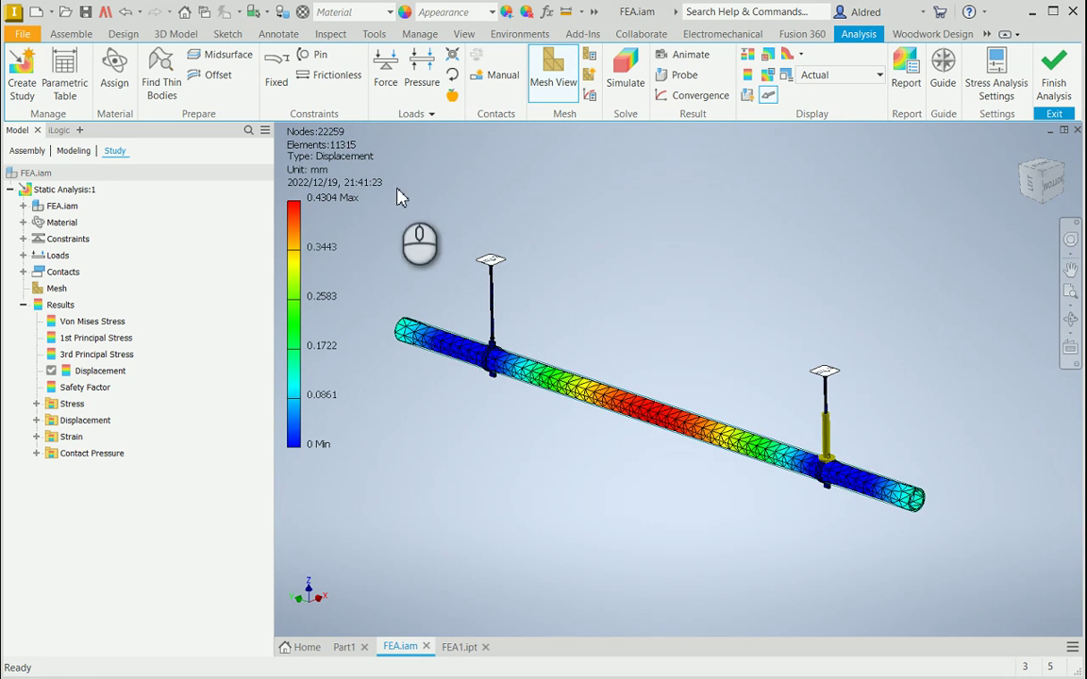
left_click(863, 74)
left_click(859, 132)
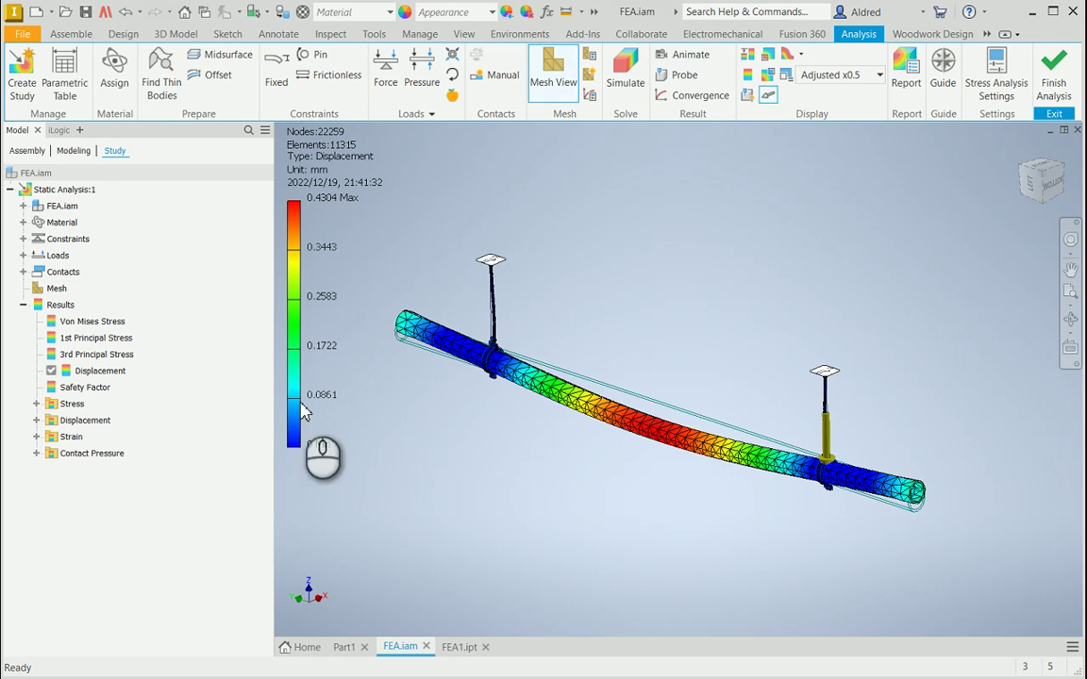
Step: Switch the ribbon to the Assemble tab
left_click(67, 36)
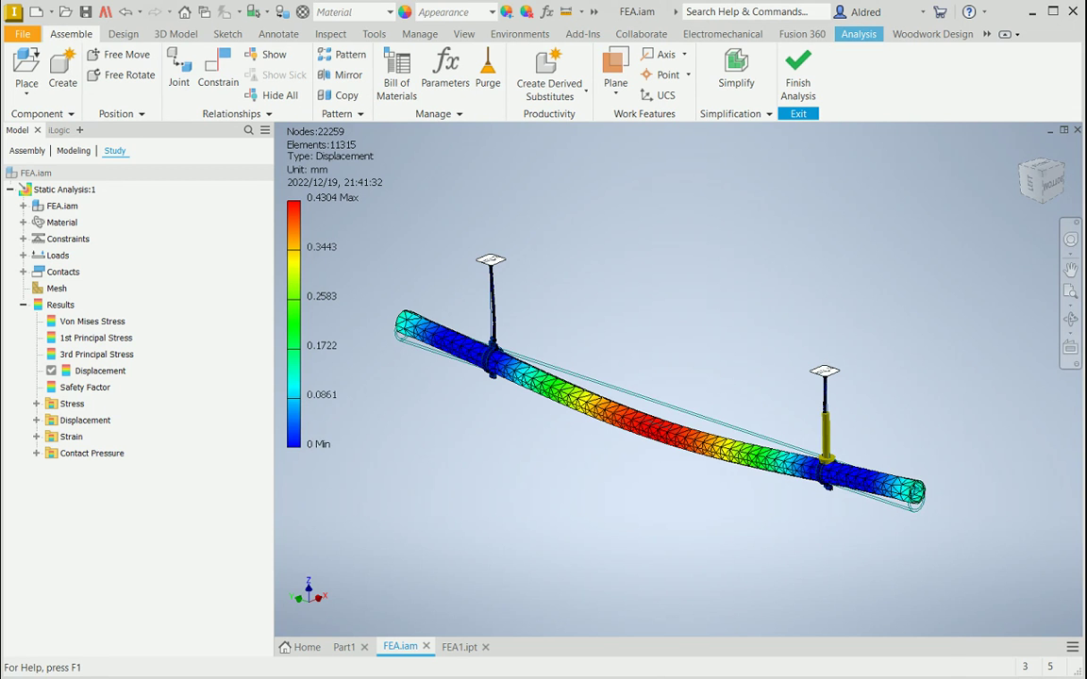
Step: Bring the FEA.dwg drawing in AutoCAD Plant 3D to the front from the taskbar
left_click(854, 635)
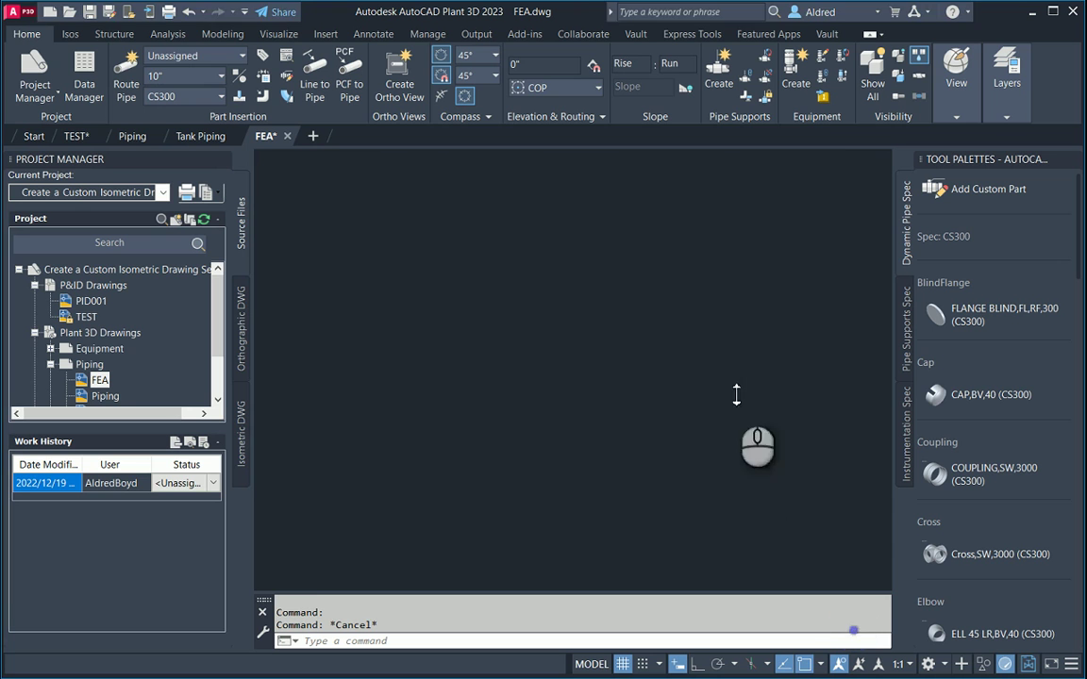